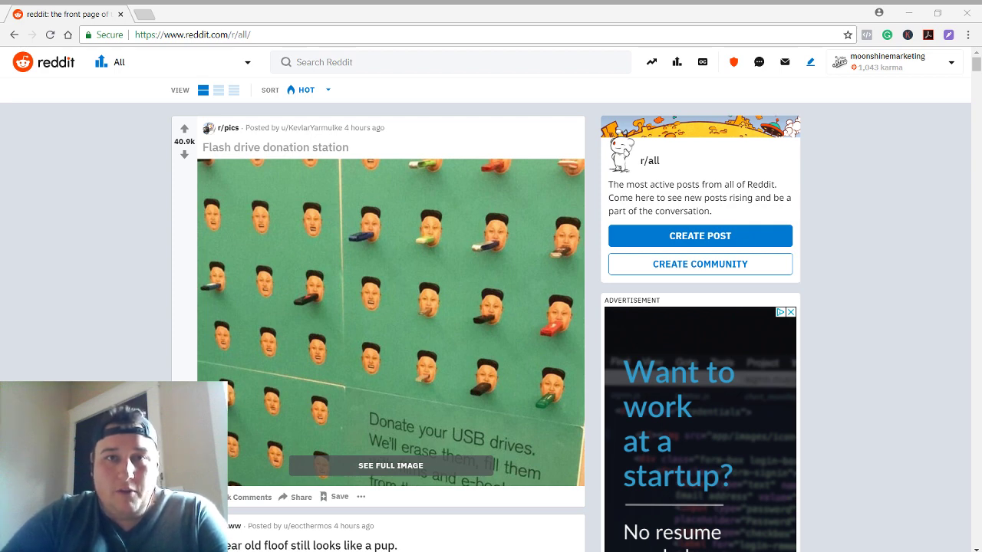
Go from My Profile's footer Advertise link to Reddit Ads' new-campaign form
left_click(866, 66)
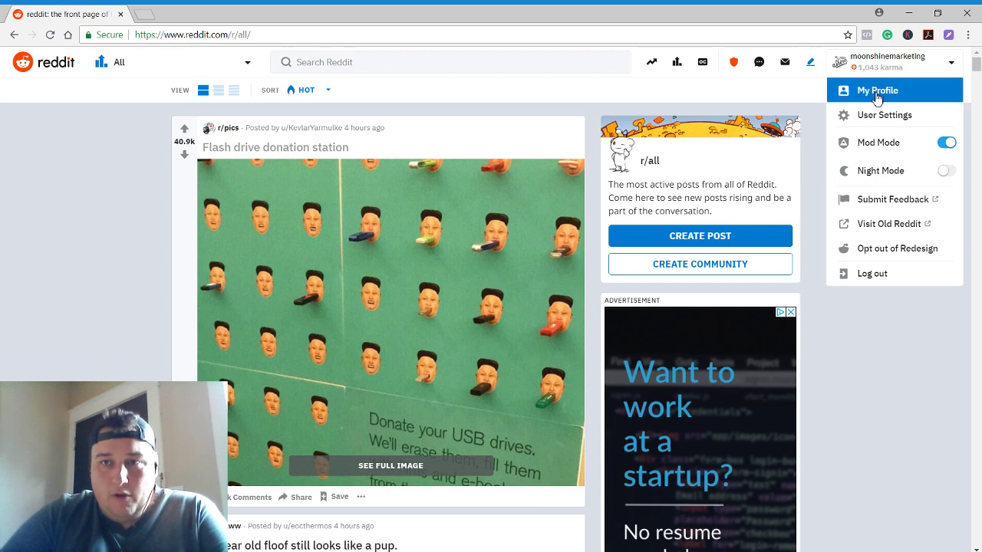
left_click(876, 92)
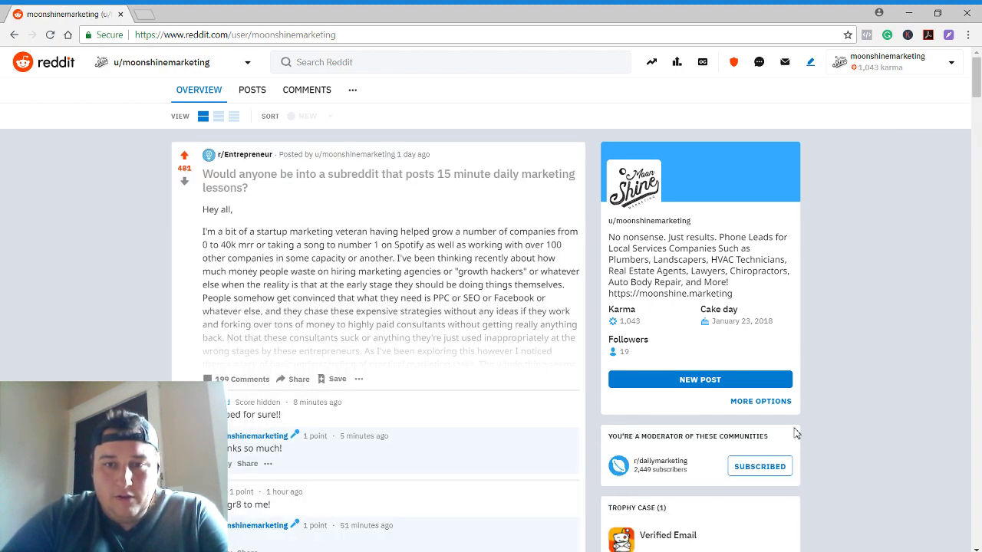
scroll(806, 437, "down", 3)
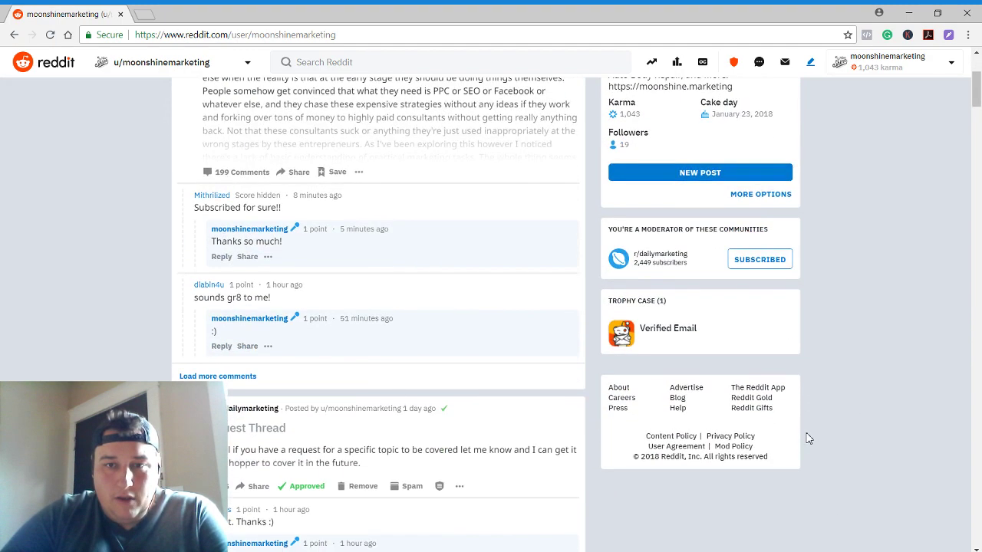
left_click(695, 394)
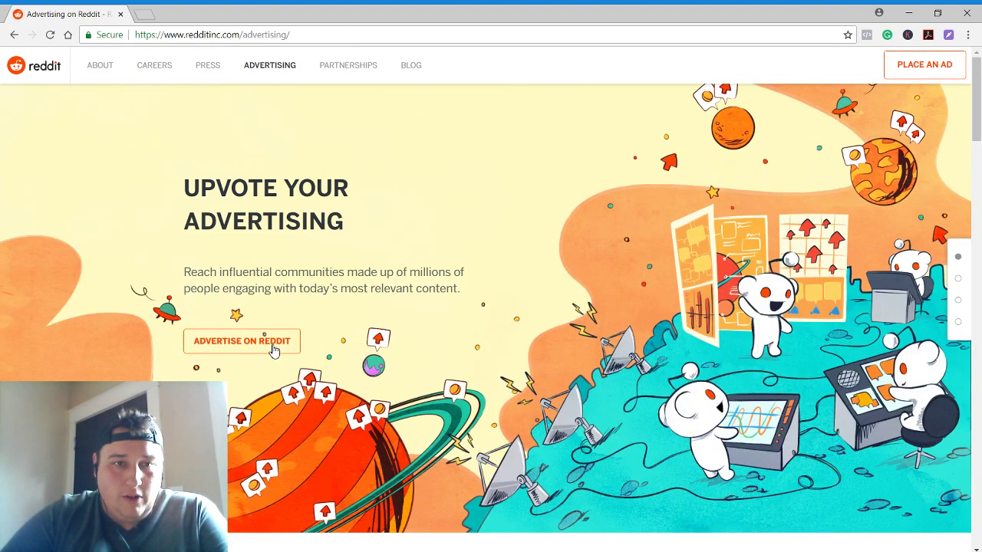
left_click(272, 346)
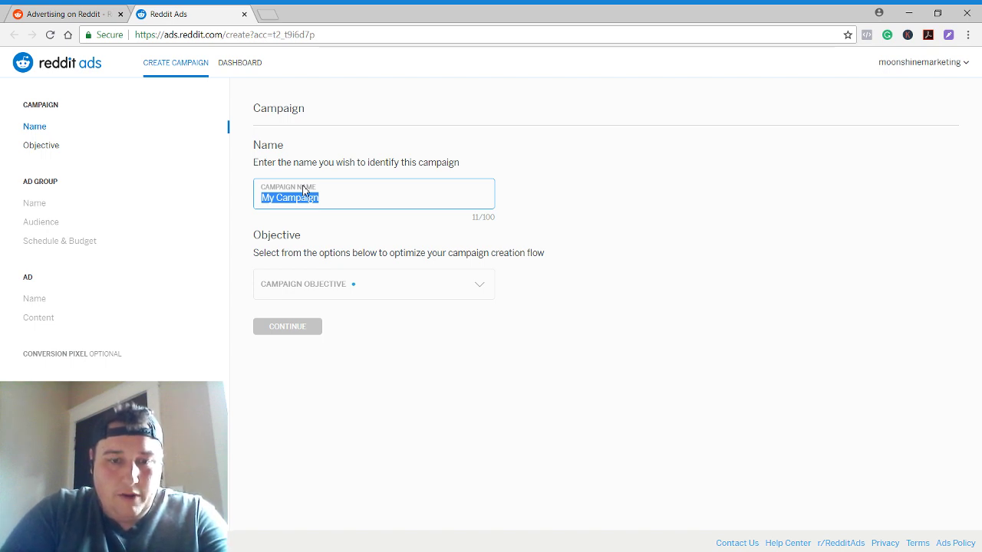
Enter 'Moonshine Marketing' as the campaign name and select the Traffic objective
type("M")
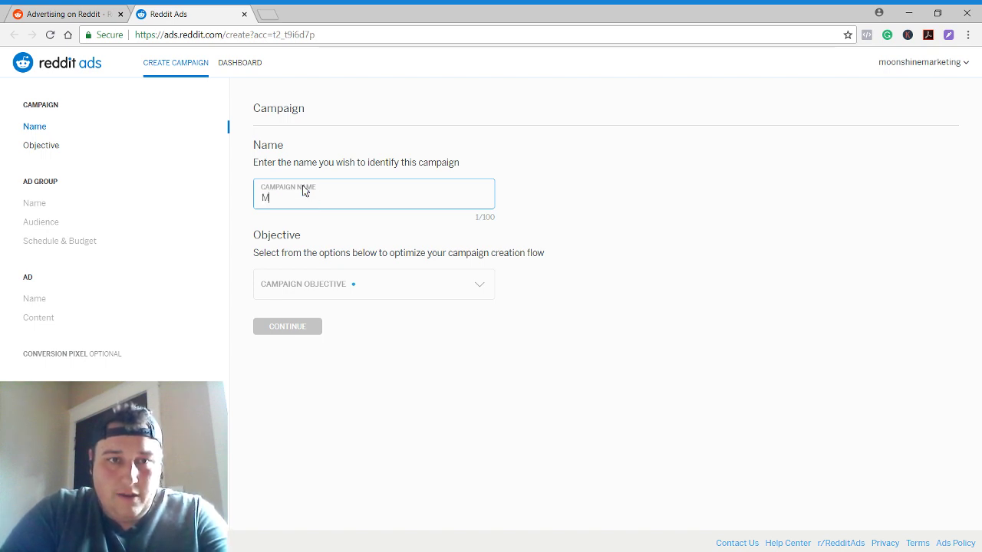
type("oonshine M")
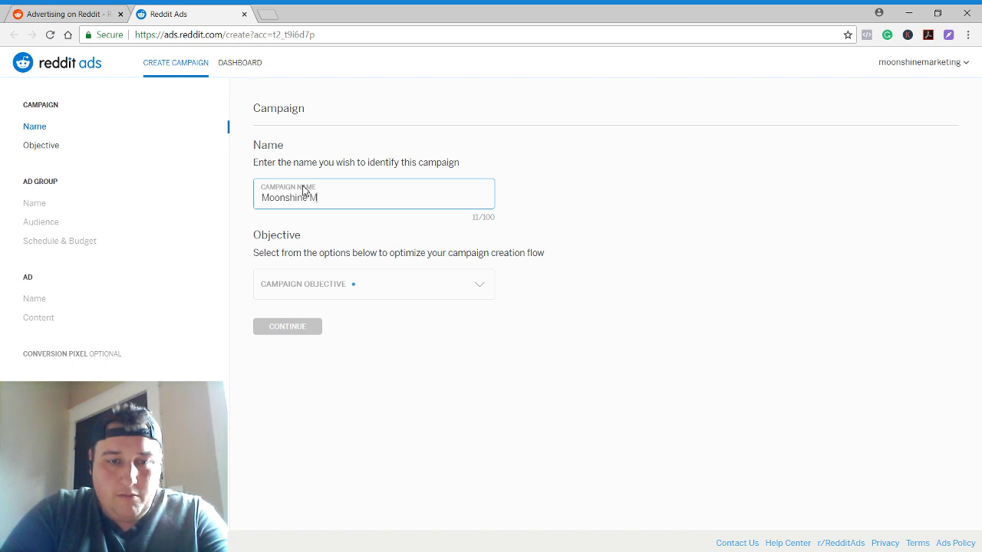
type("arketing")
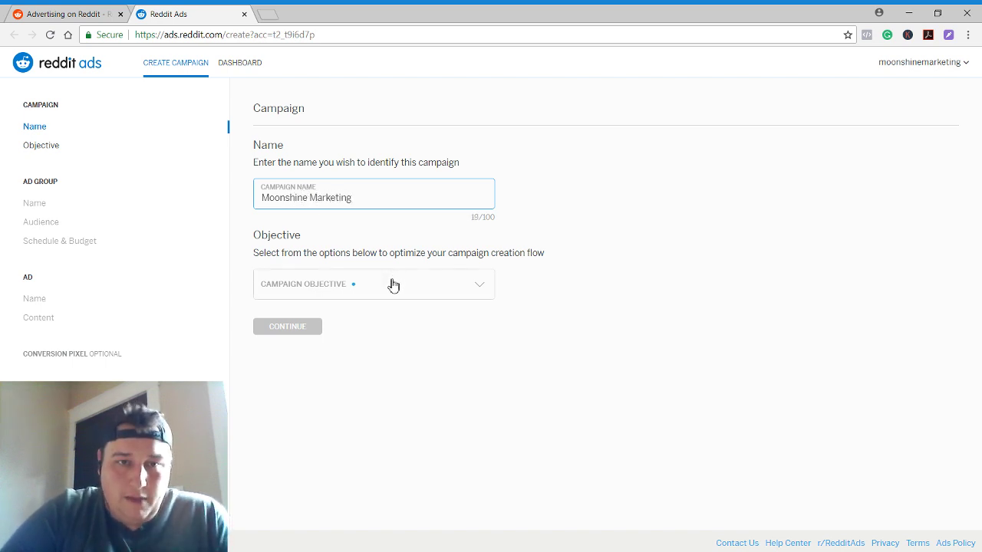
left_click(390, 284)
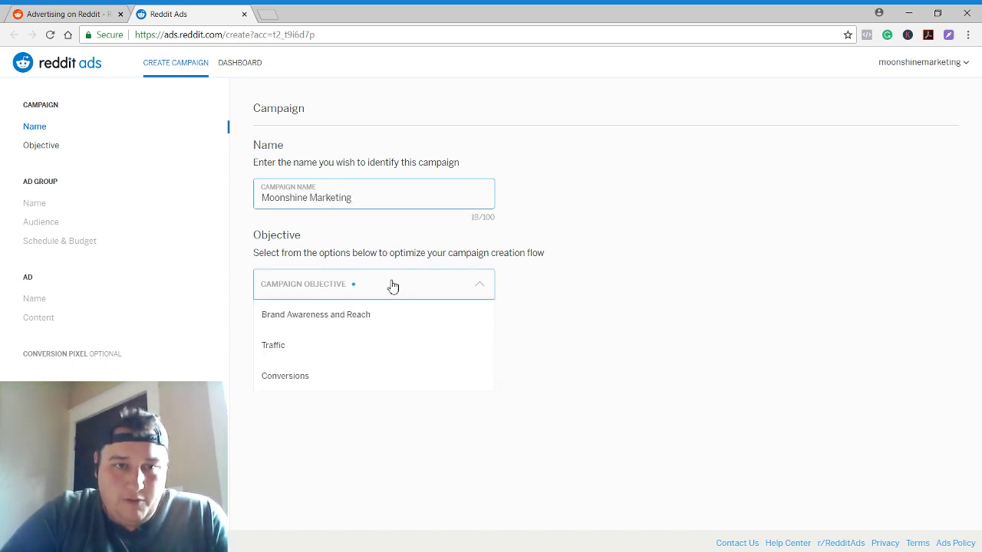
left_click(325, 346)
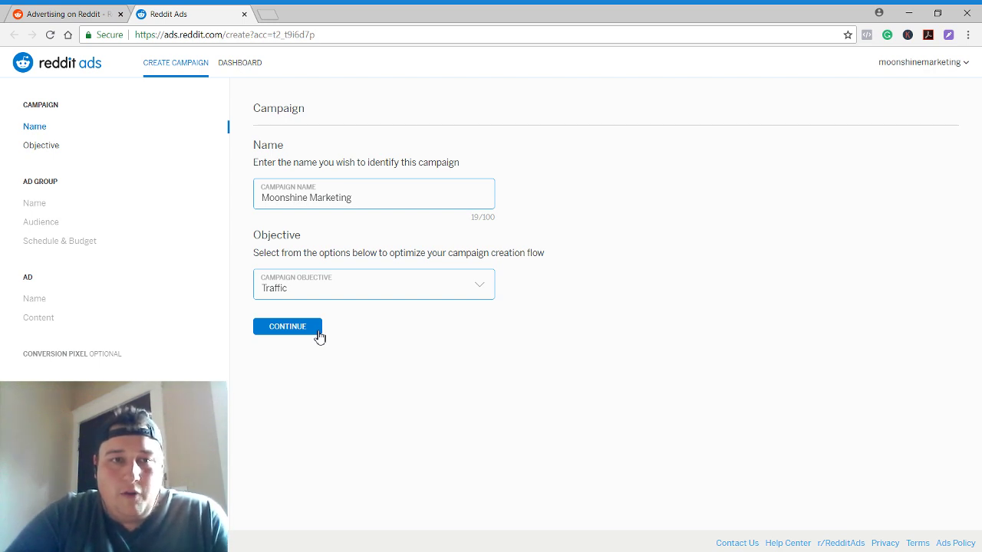
Name the ad group 'Ad group 1' and target United States and United Kingdom
left_click(318, 333)
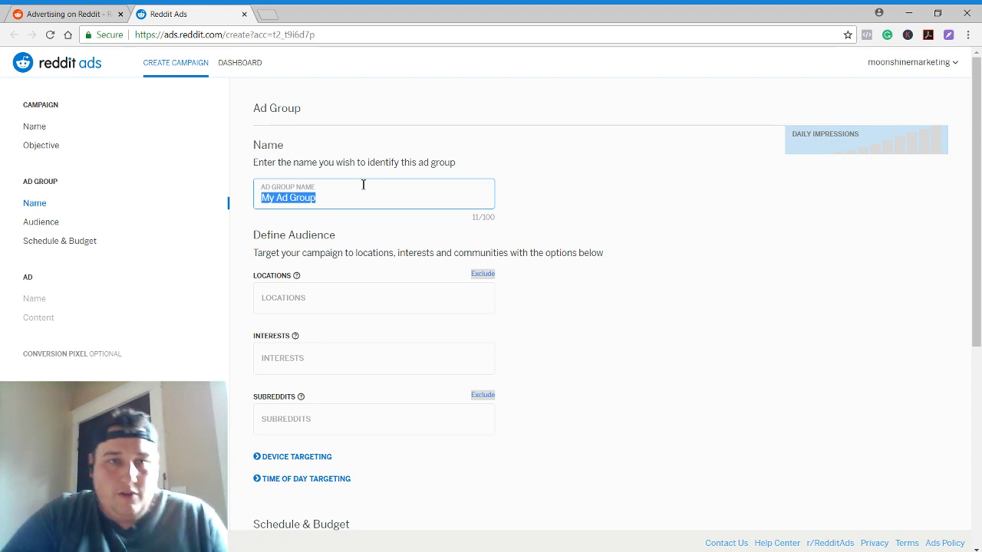
type("Ad grou")
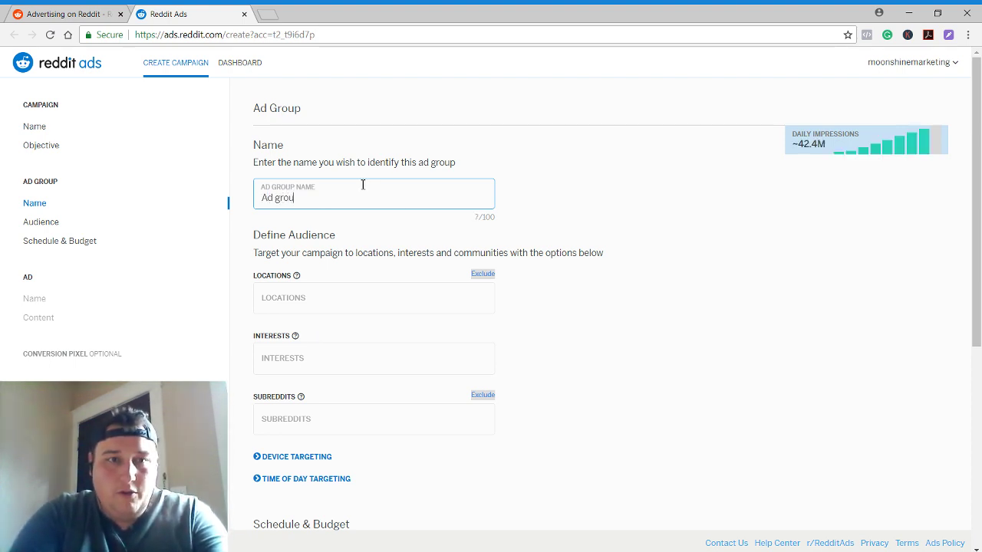
left_click(295, 303)
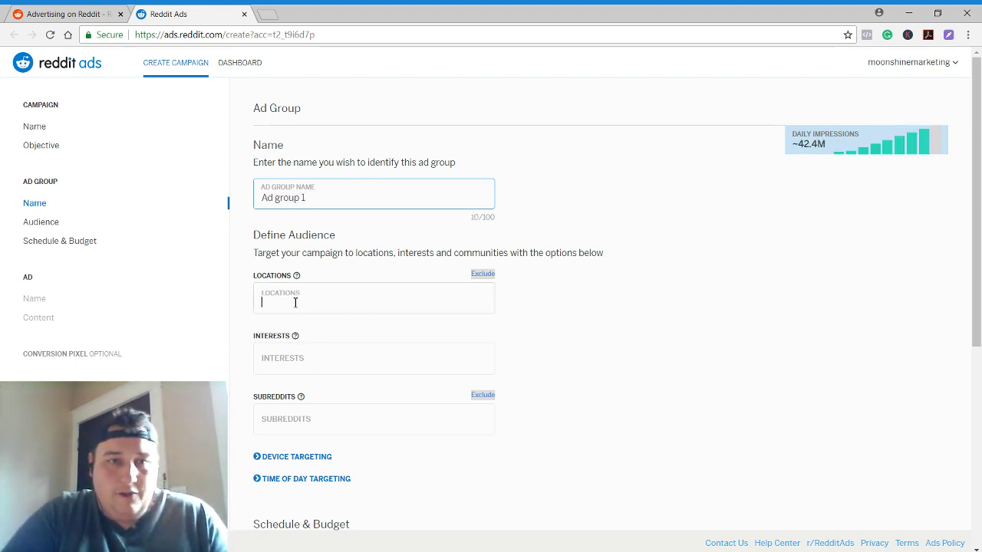
type("unit")
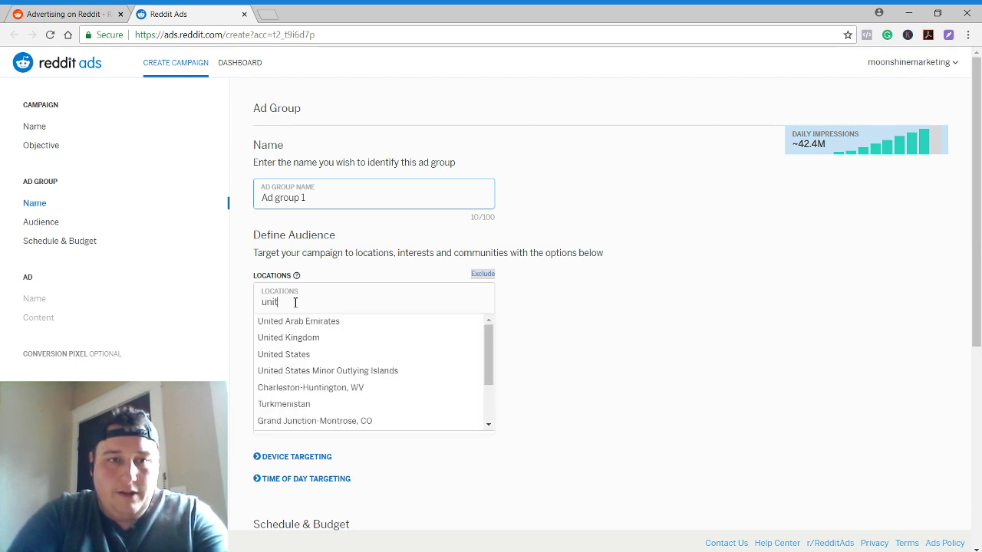
left_click(285, 354)
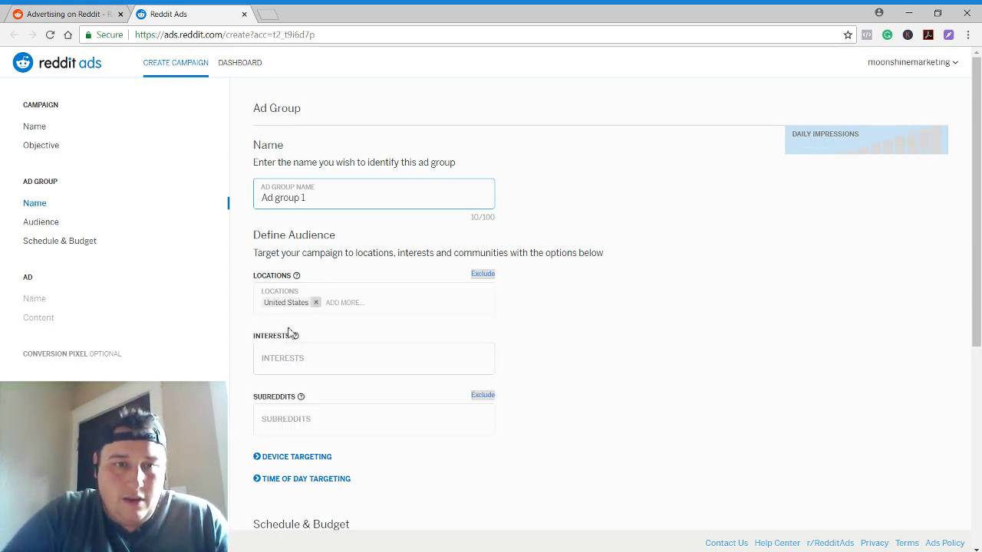
type("unit")
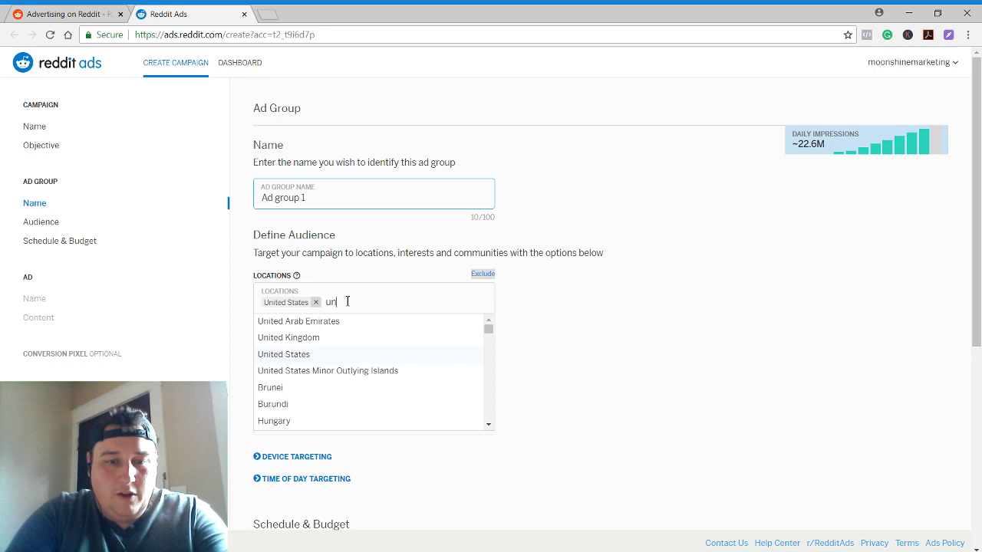
left_click(307, 337)
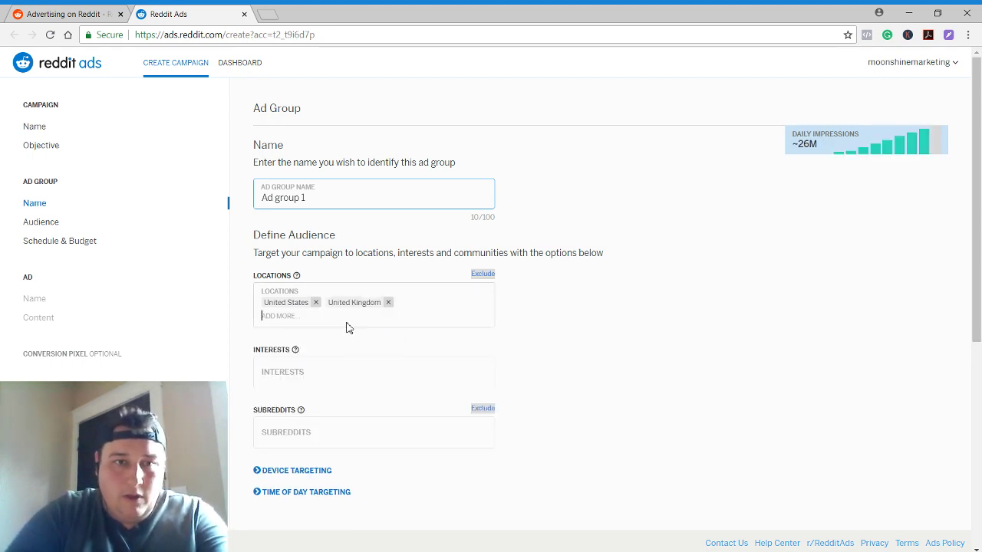
Add Australia, Ireland, New Zealand and South Africa as target locations
type("aust")
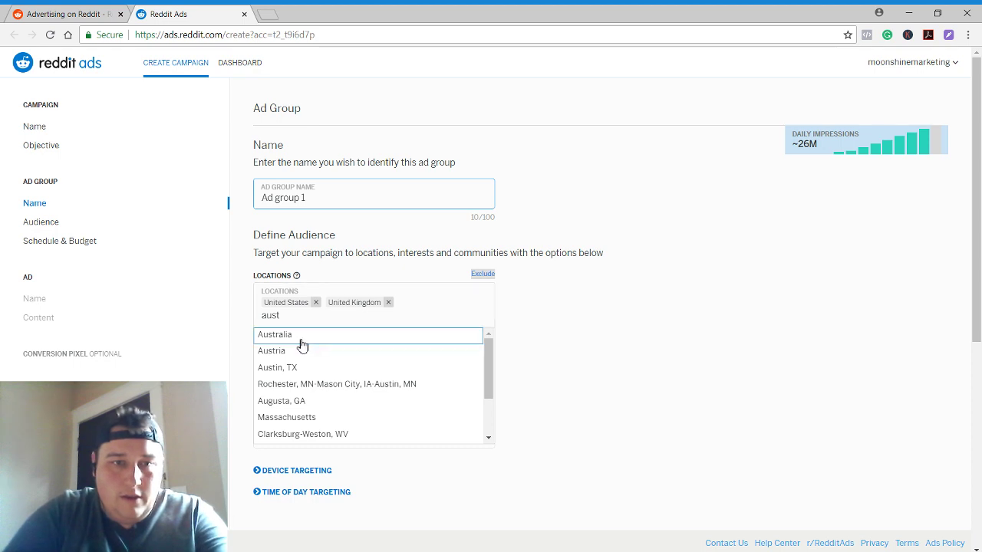
left_click(303, 337)
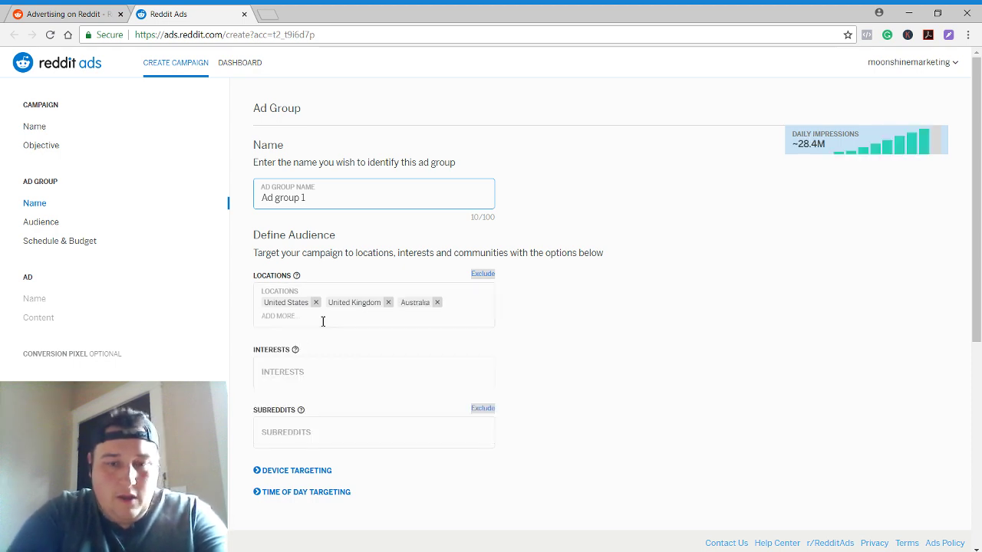
type("irela")
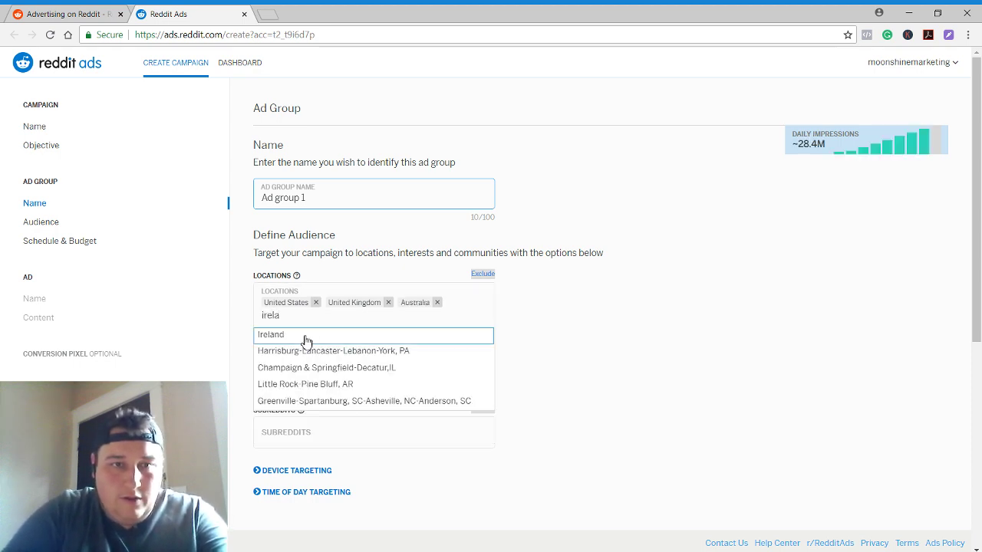
left_click(305, 337)
type("new")
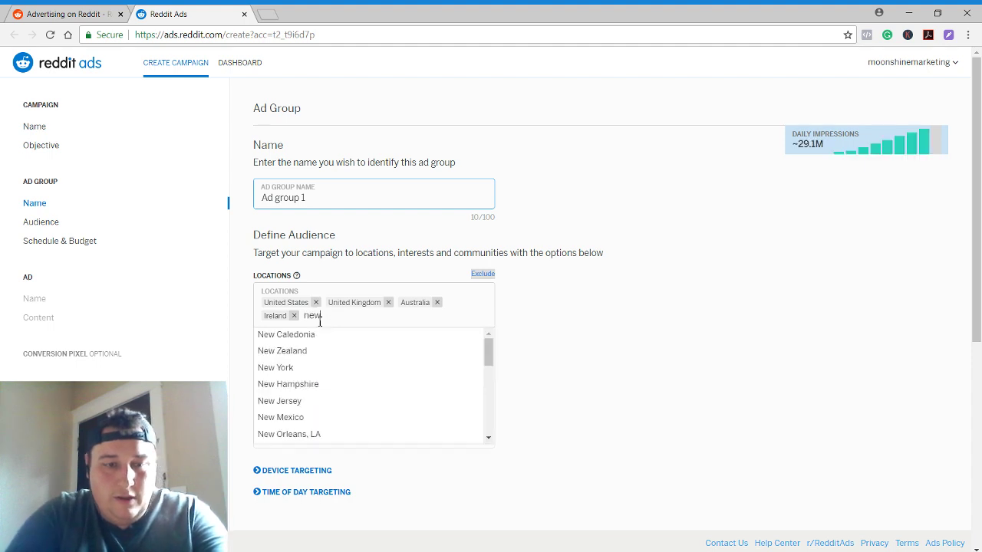
type(" ze")
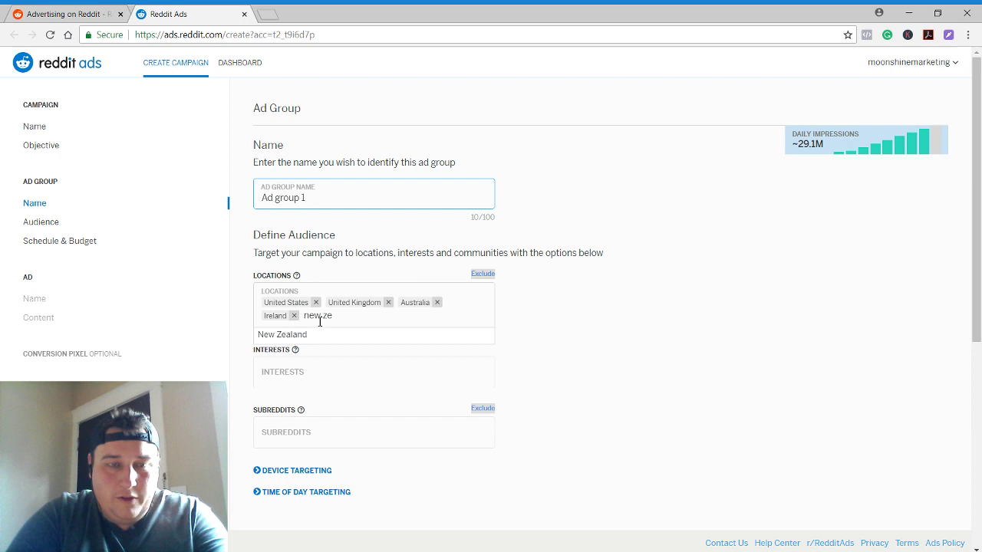
key("BackSpace")
key("BackSpace")
key("BackSpace")
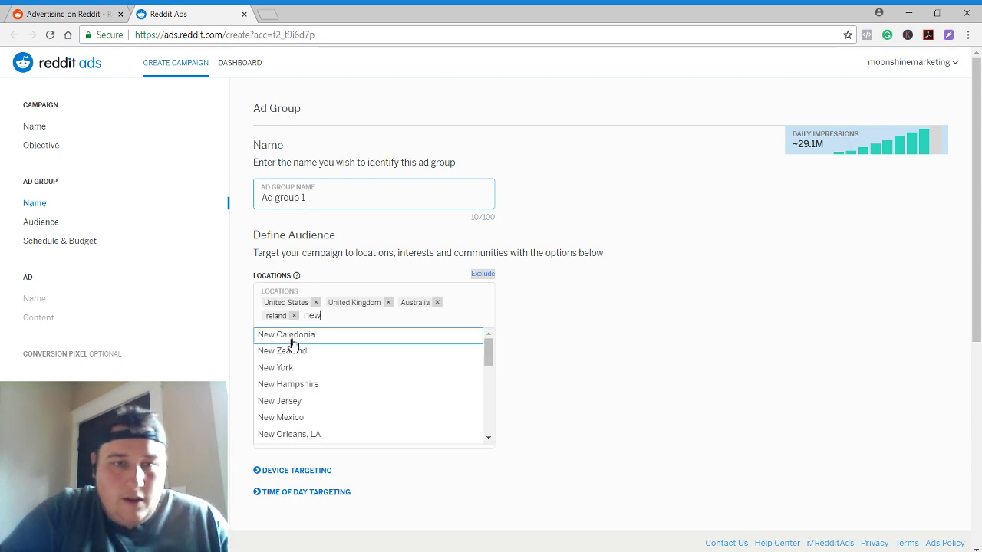
left_click(291, 350)
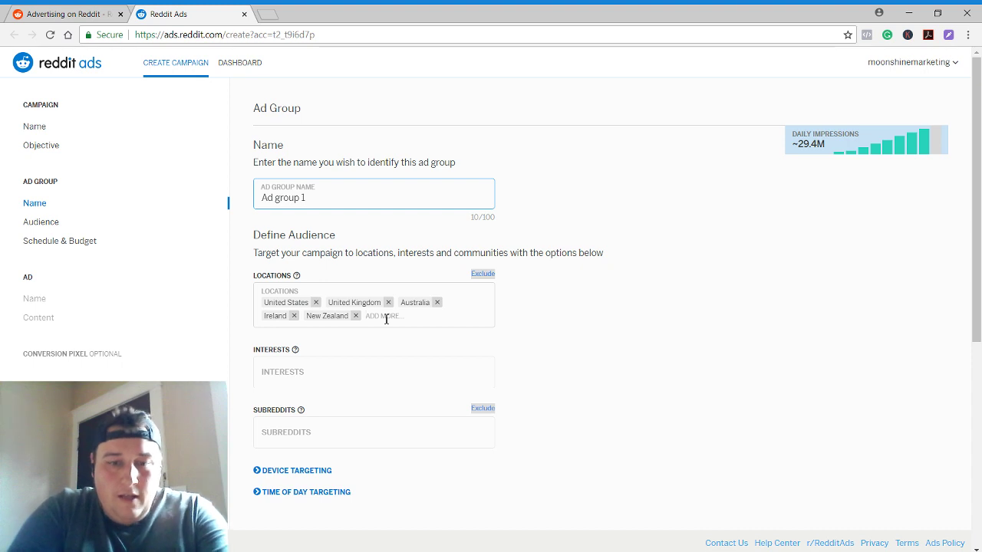
type("south af")
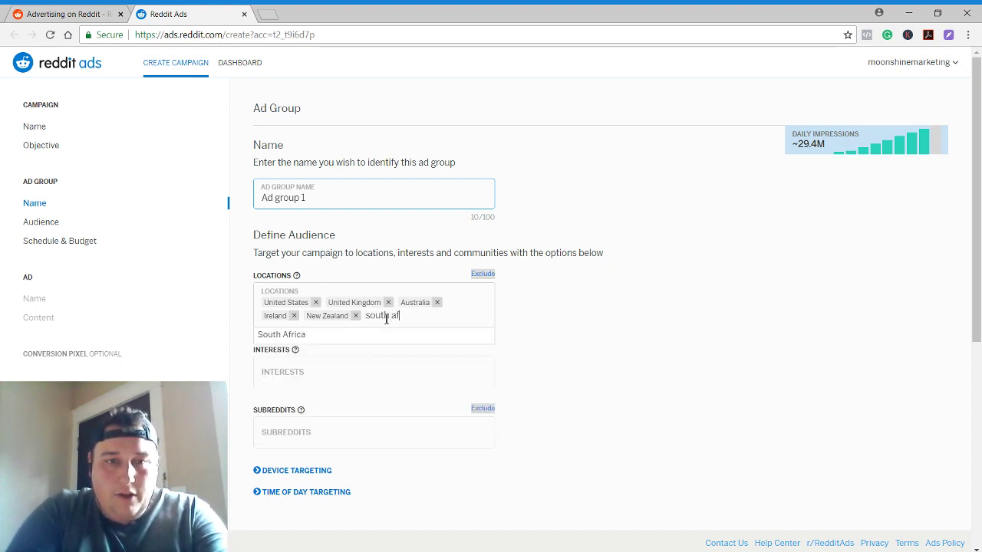
type("rica")
left_click(368, 335)
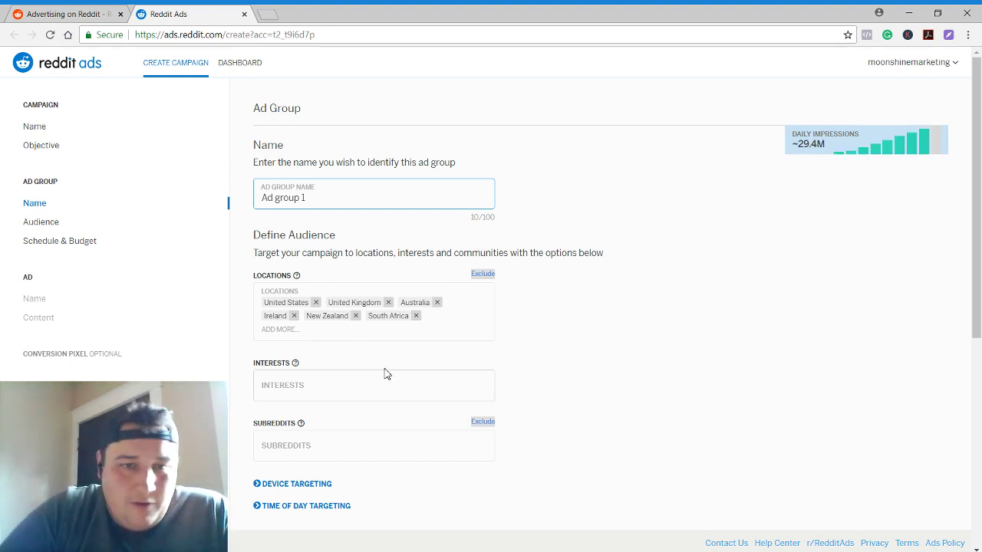
Target the r/entrepreneur subreddit and keep the budget type as daily
scroll(568, 366, "down", 3)
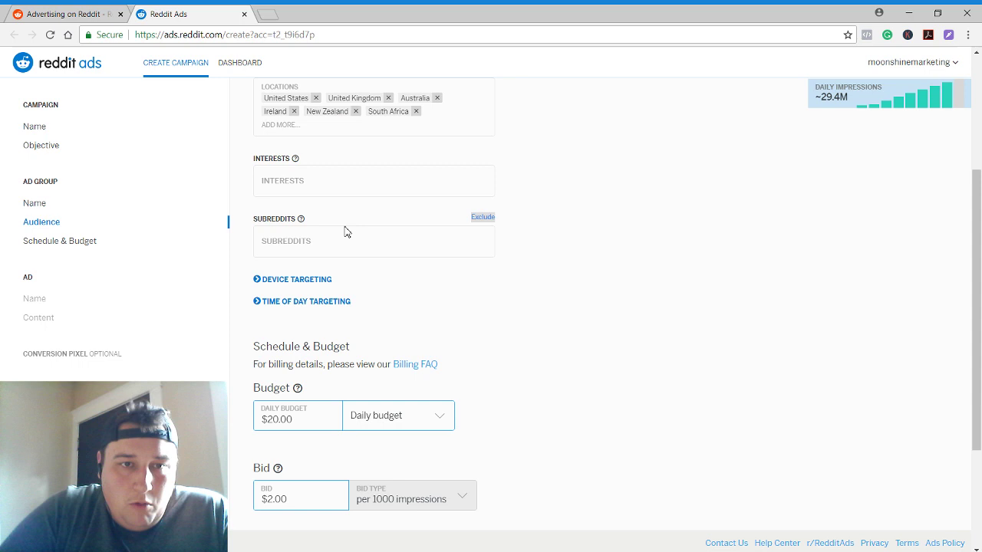
left_click(310, 243)
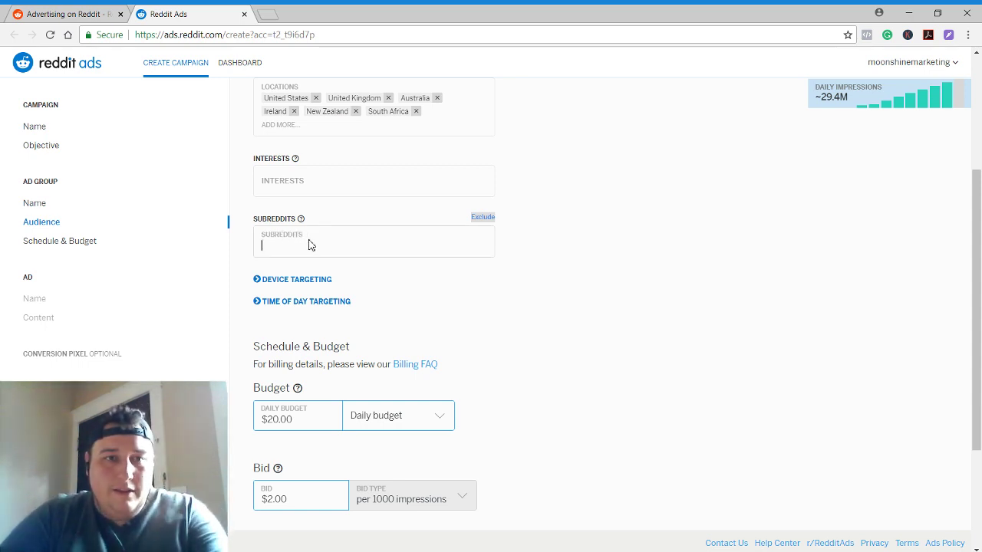
type("dailyma")
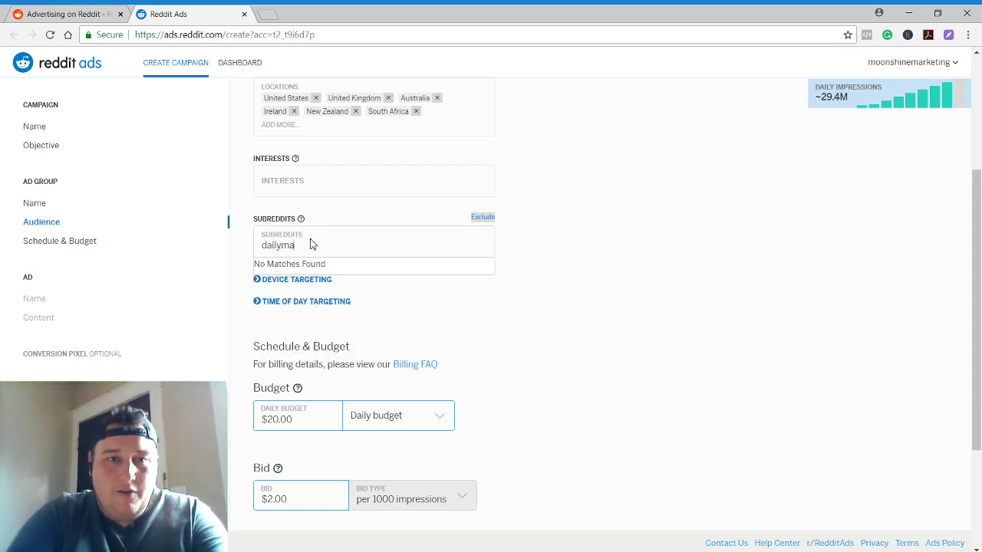
type("rketing")
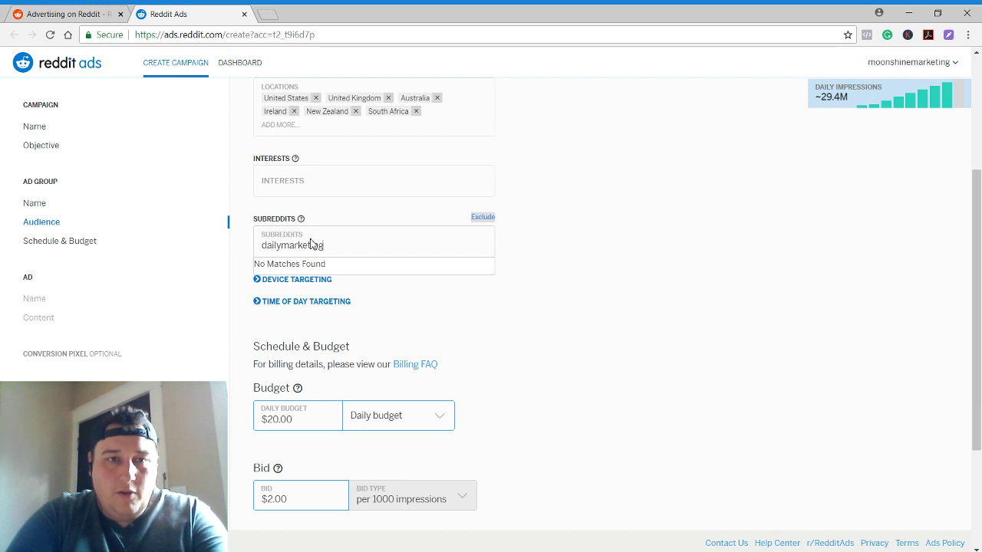
key("BackSpace")
key("BackSpace")
key("BackSpace")
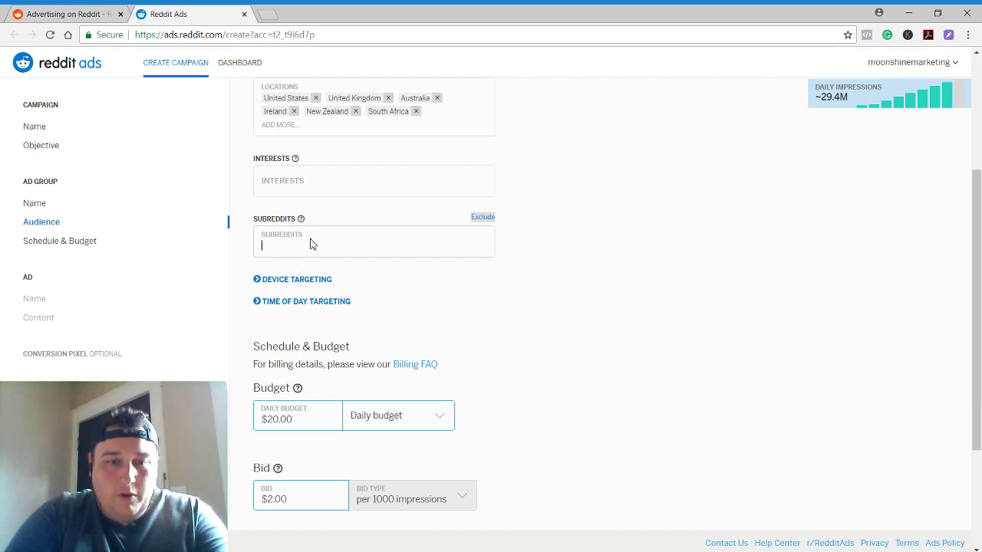
type("entrep")
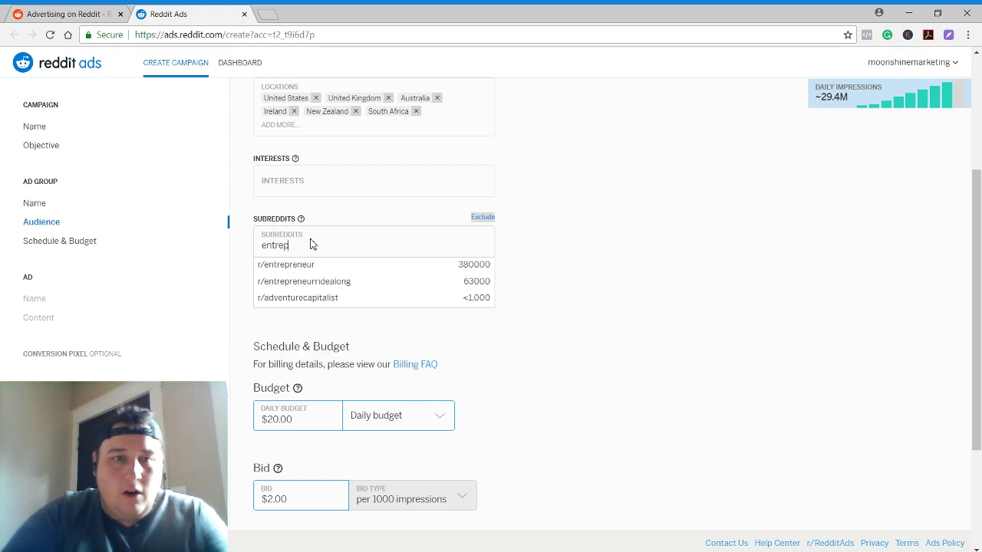
left_click(313, 266)
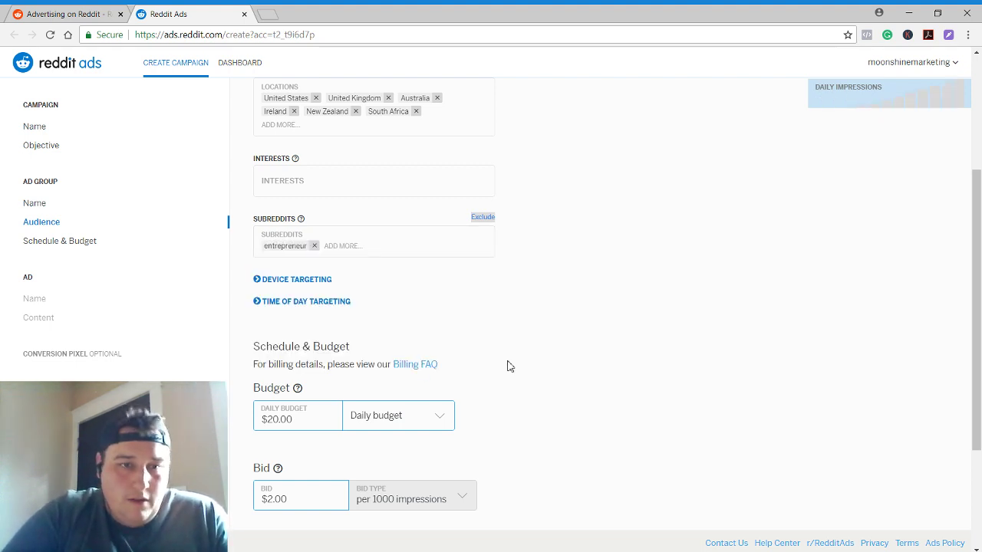
scroll(507, 365, "down", 1)
left_click(420, 361)
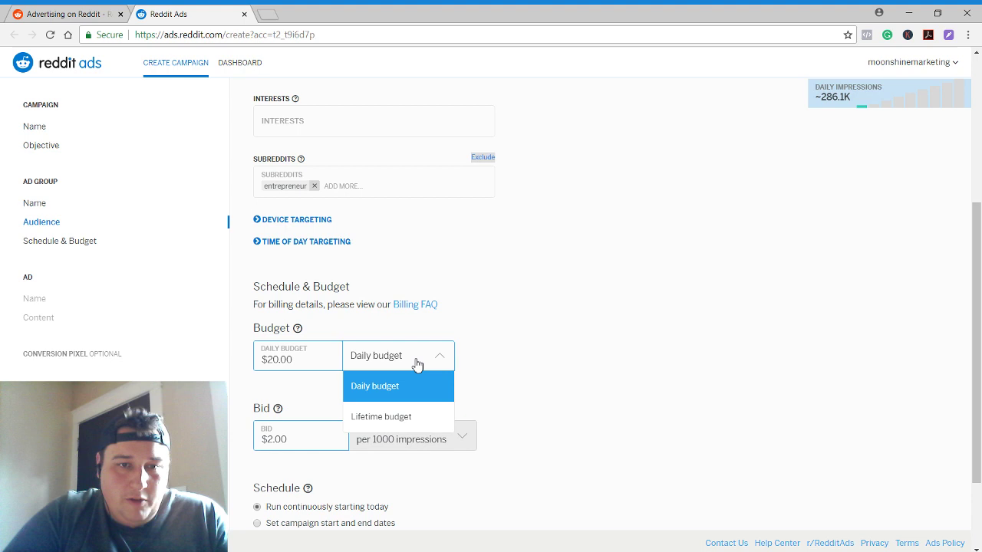
left_click(478, 311)
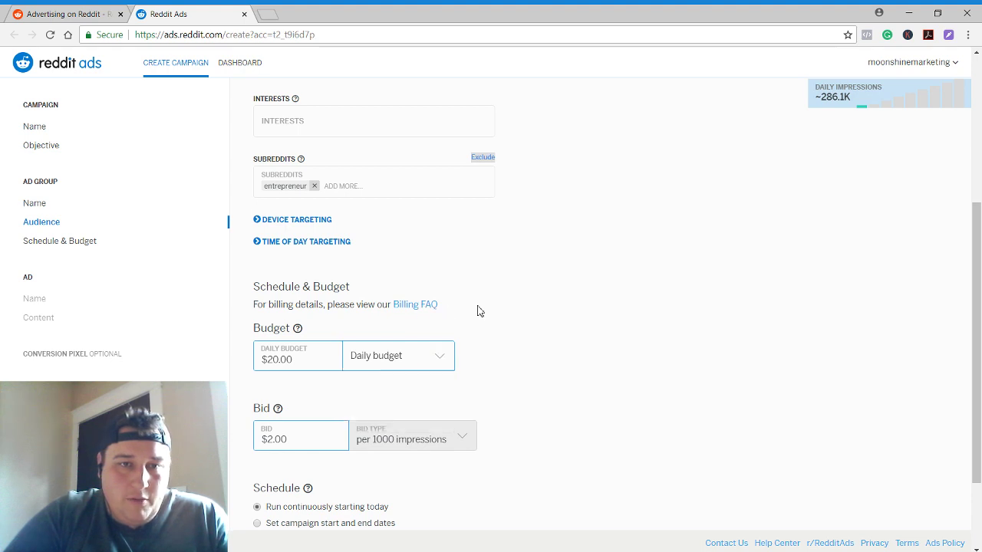
Limit device targeting to Desktop only
left_click(259, 221)
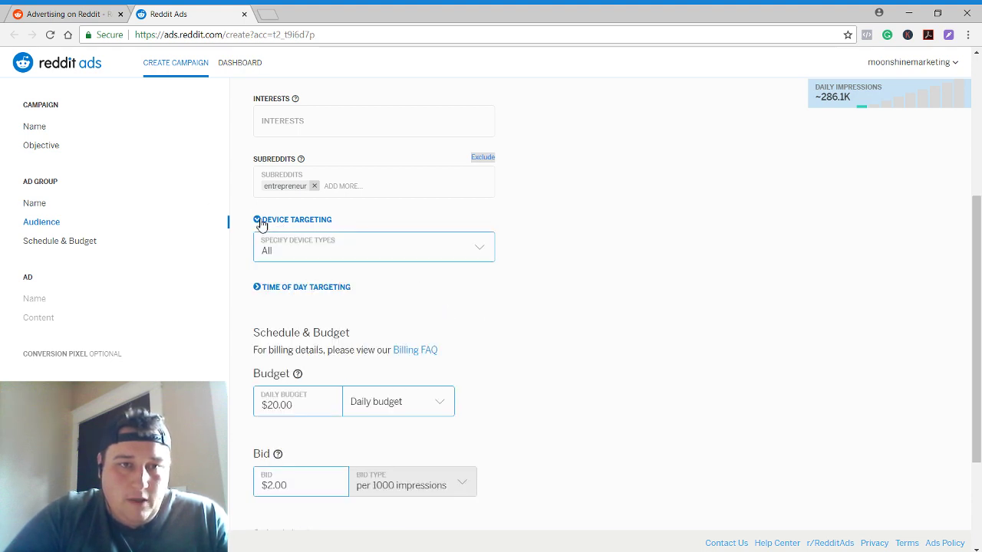
left_click(286, 251)
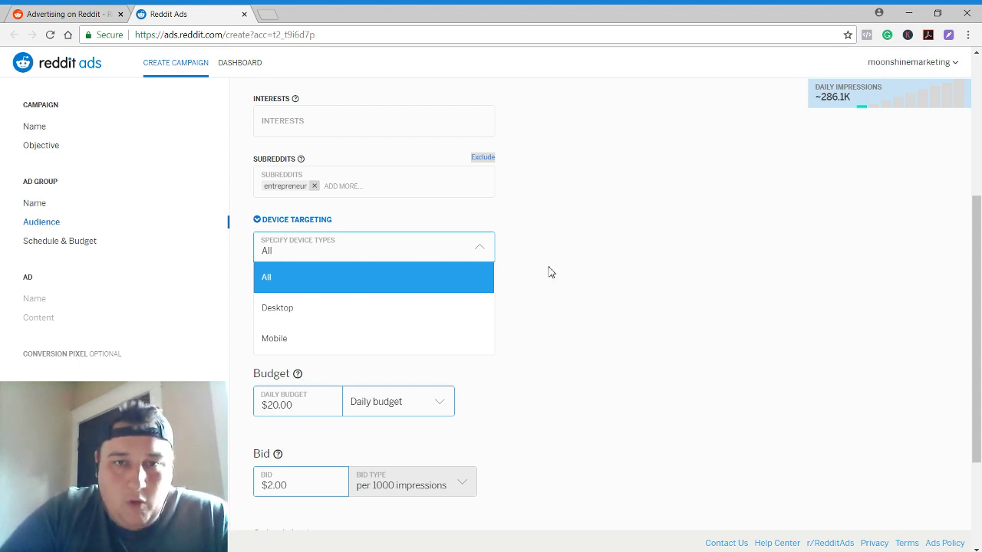
left_click(549, 271)
left_click(266, 255)
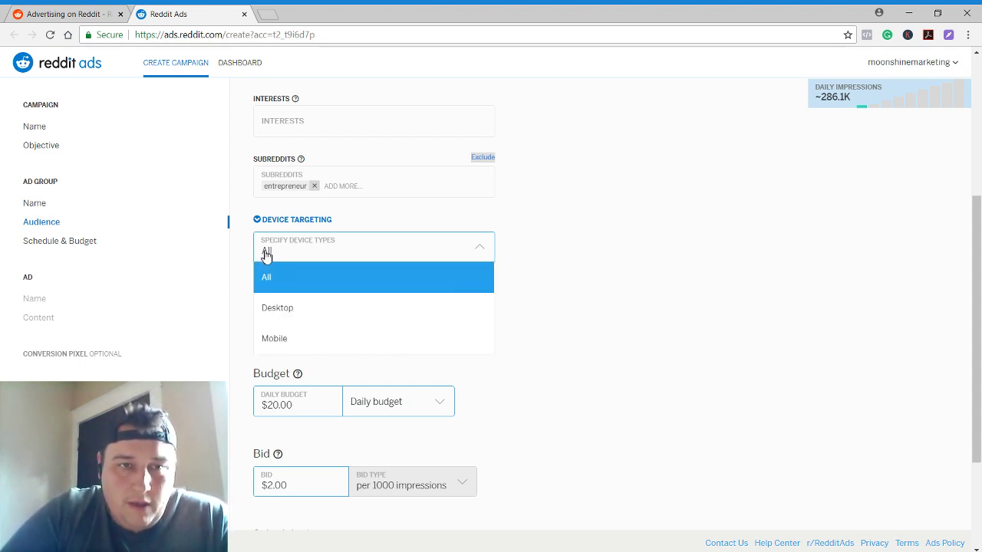
left_click(275, 307)
Change the bid per 1000 impressions to $2.50
left_click(264, 296)
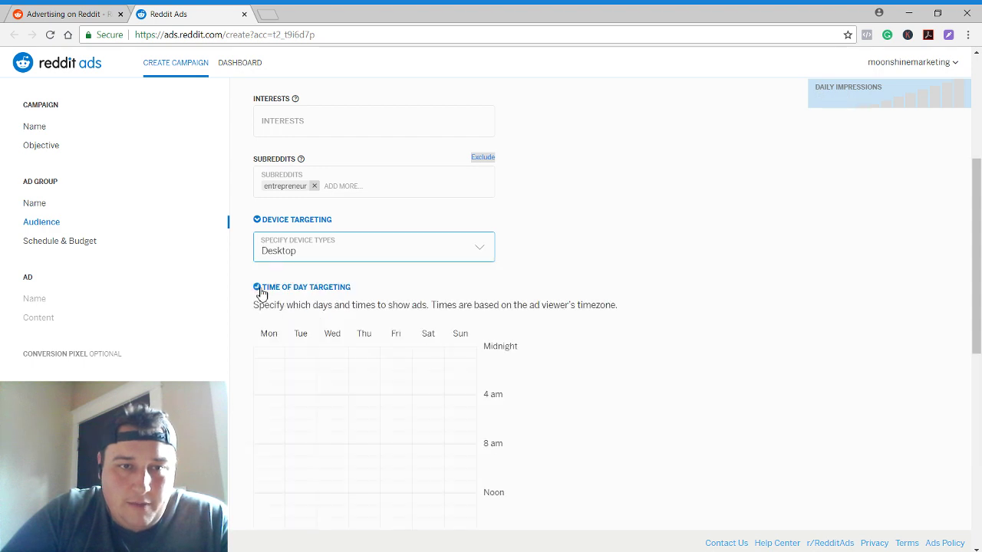
scroll(543, 282, "down", 3)
scroll(543, 282, "down", 2)
scroll(543, 282, "down", 1)
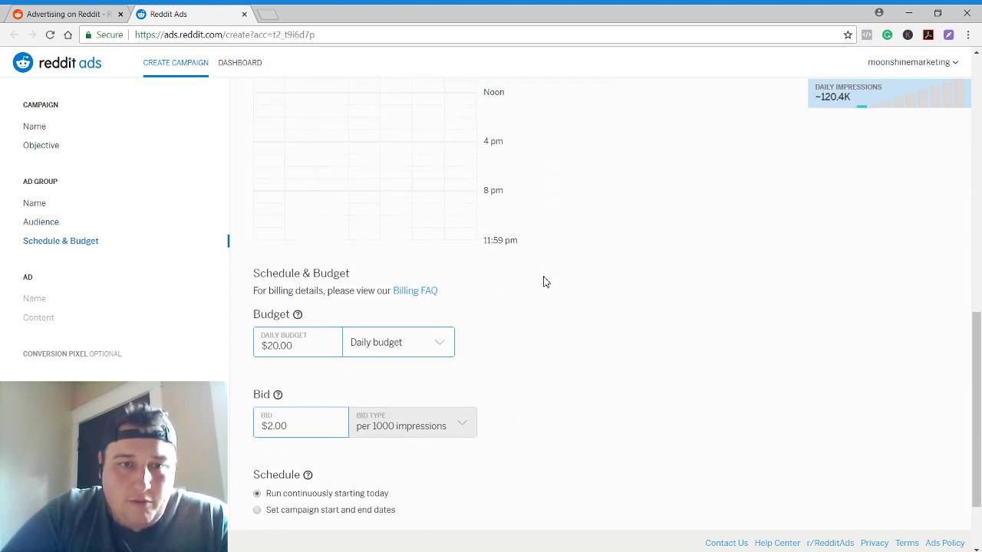
scroll(543, 282, "down", 1)
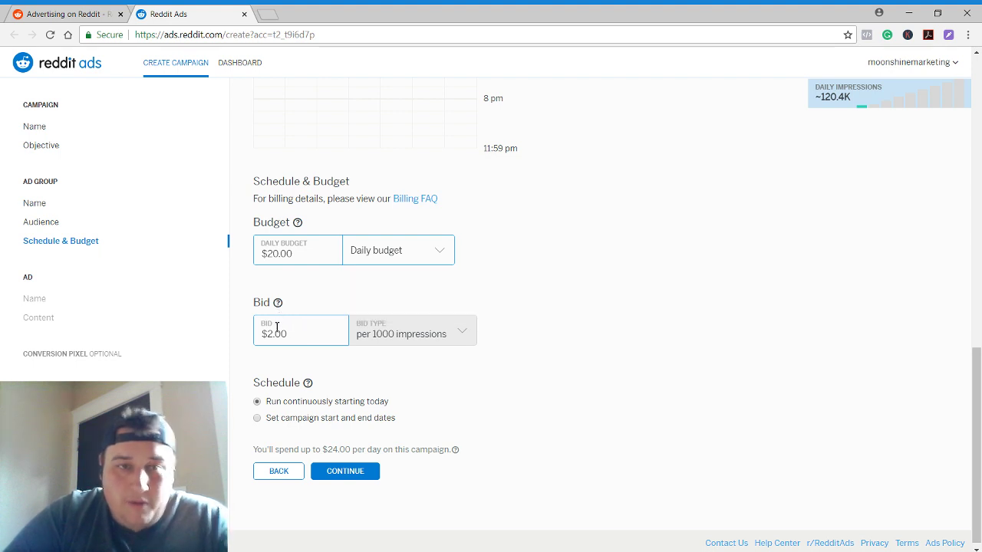
left_click(285, 333)
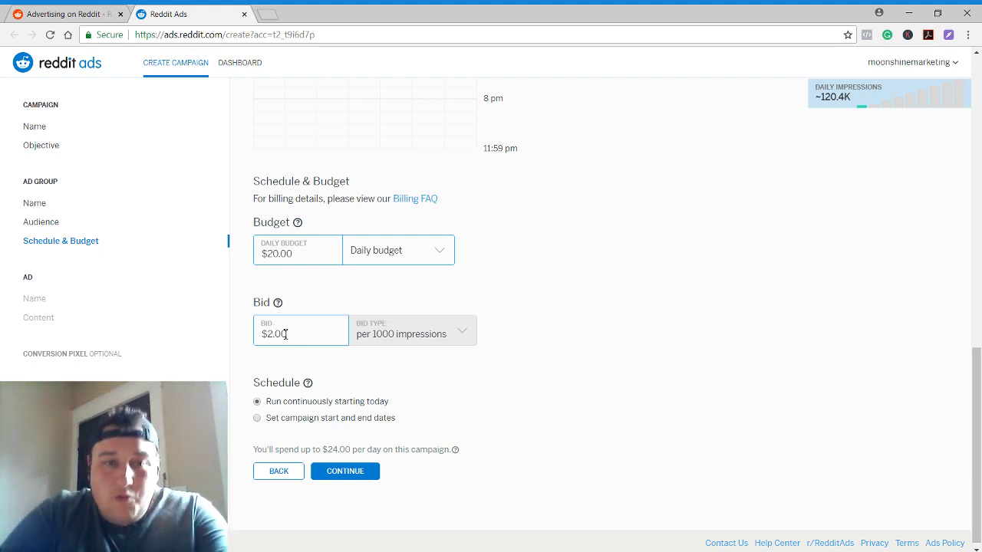
key("BackSpace")
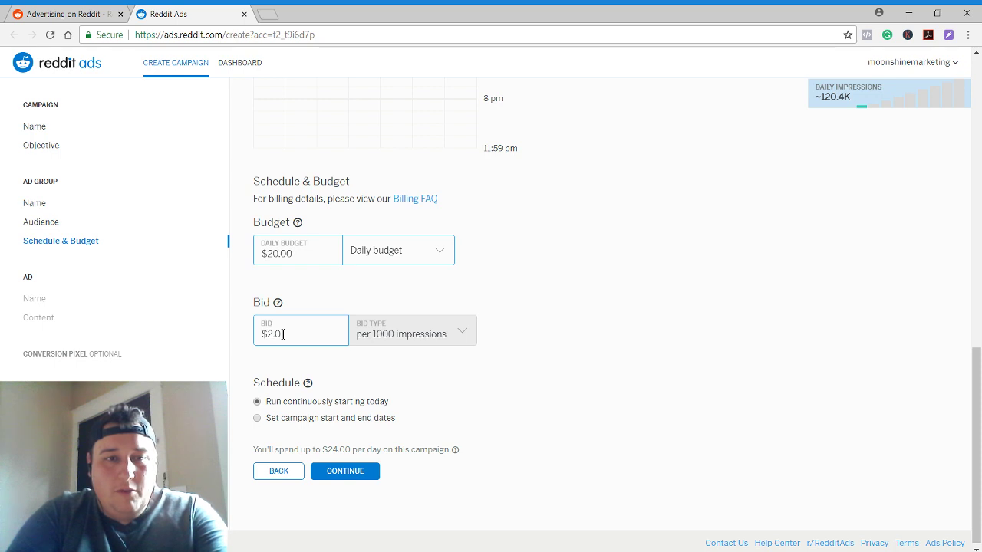
key("BackSpace")
type("50")
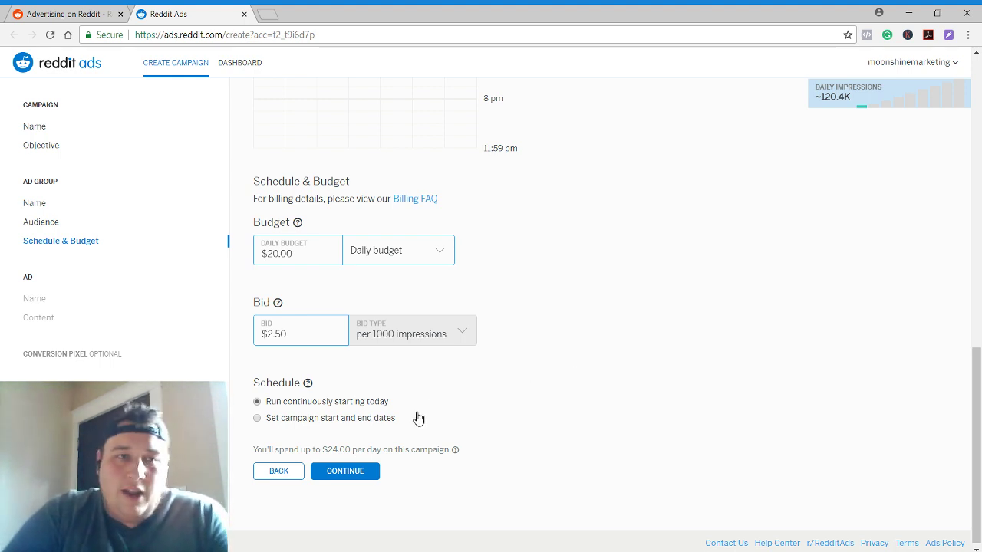
Rename the ad to 'My Ad 1'
left_click(352, 476)
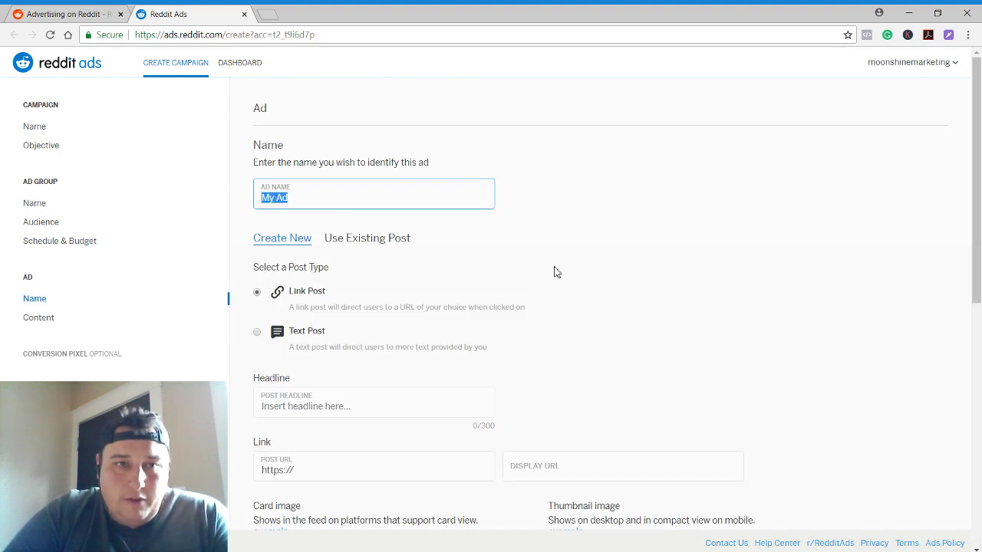
key("BackSpace")
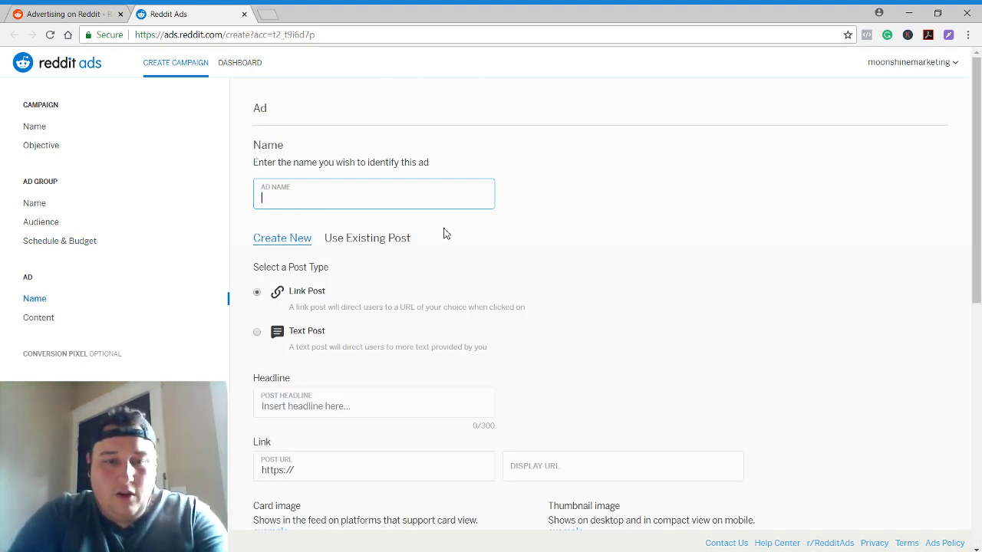
type("My Ad 1")
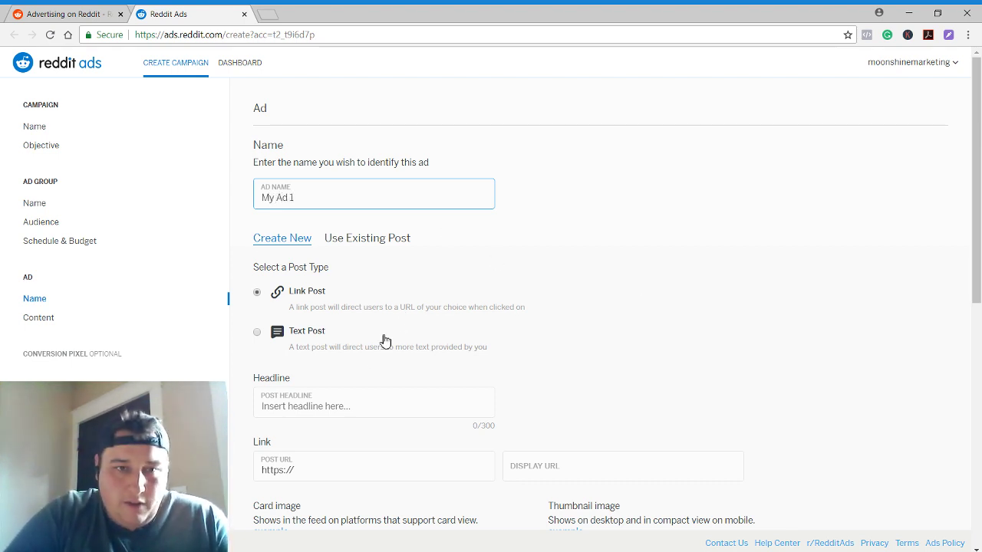
Make it a text post headlined 'Phone Leads for Local Services Companies'
left_click(330, 405)
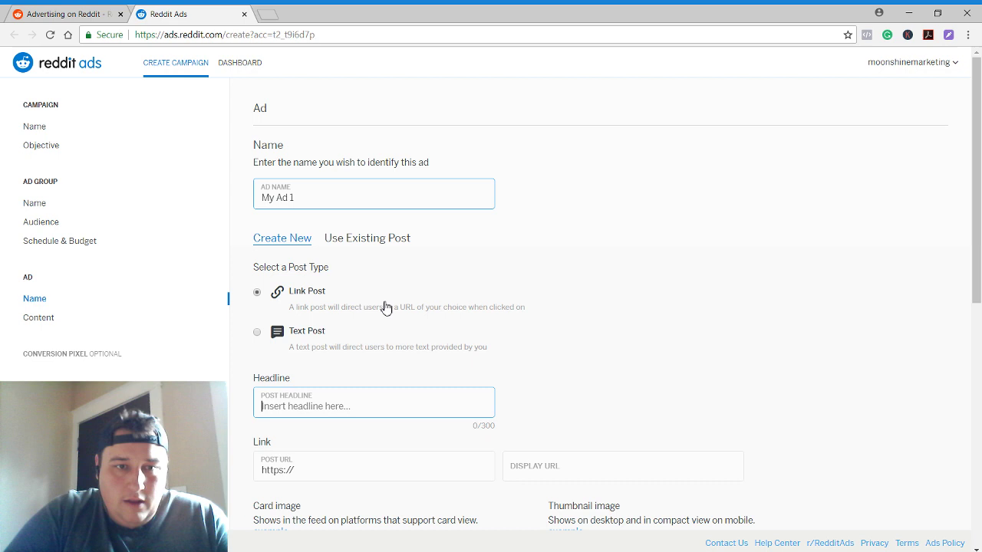
left_click(602, 349)
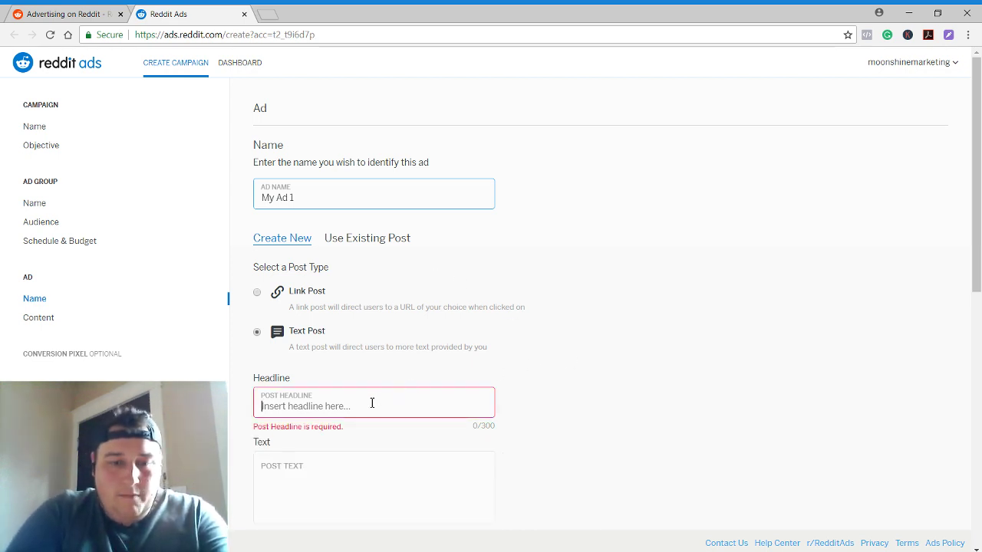
type("H")
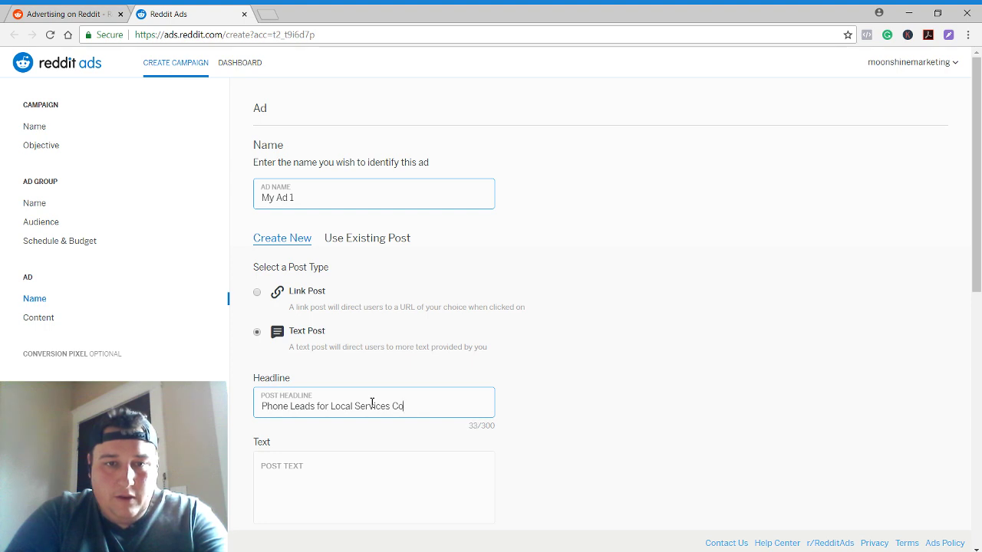
type("s")
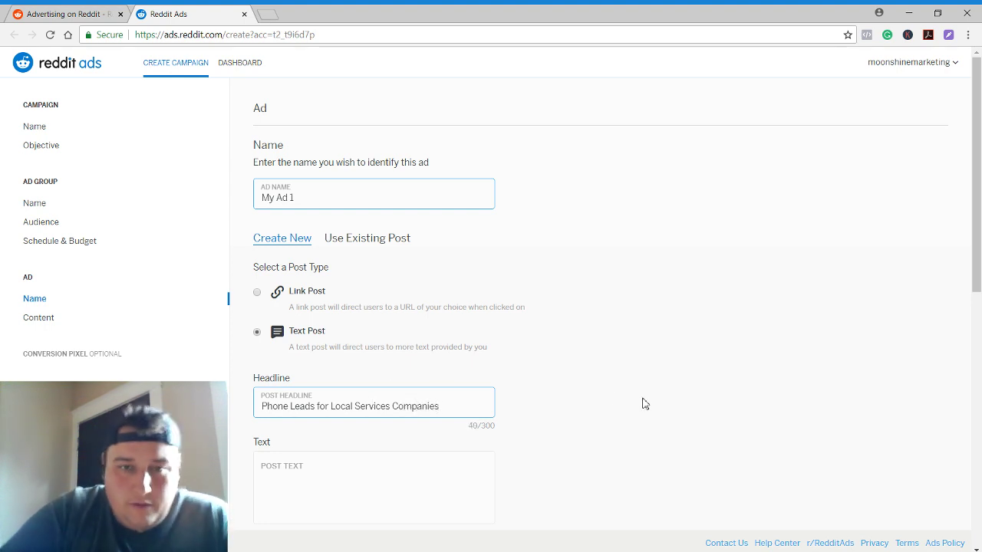
scroll(644, 403, "down", 3)
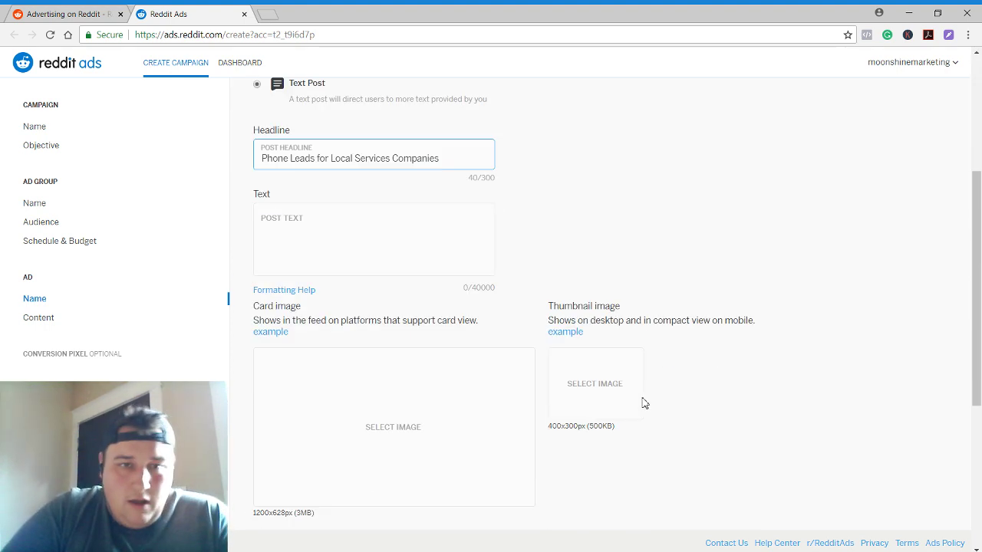
Try to add body text to the text post
left_click(411, 262)
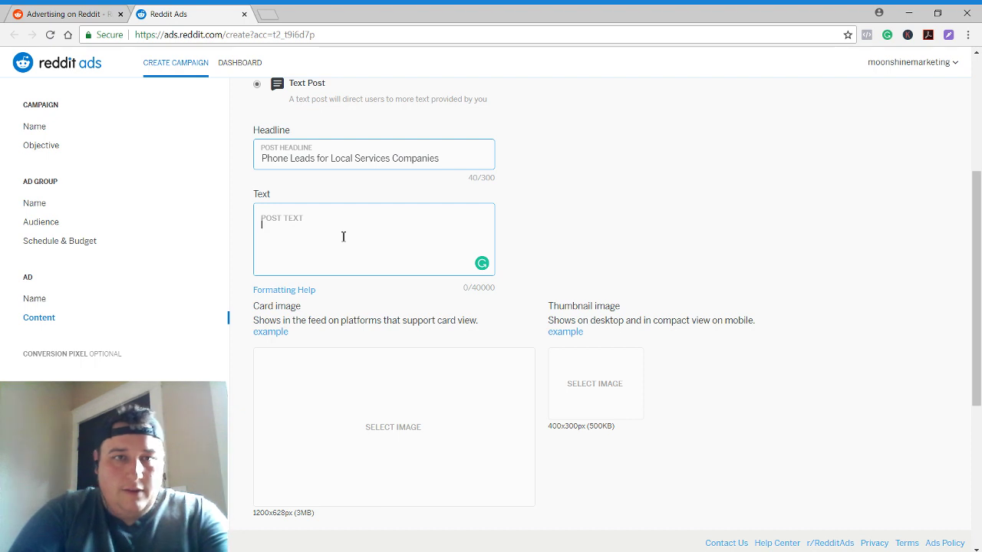
scroll(343, 236, "up", 1)
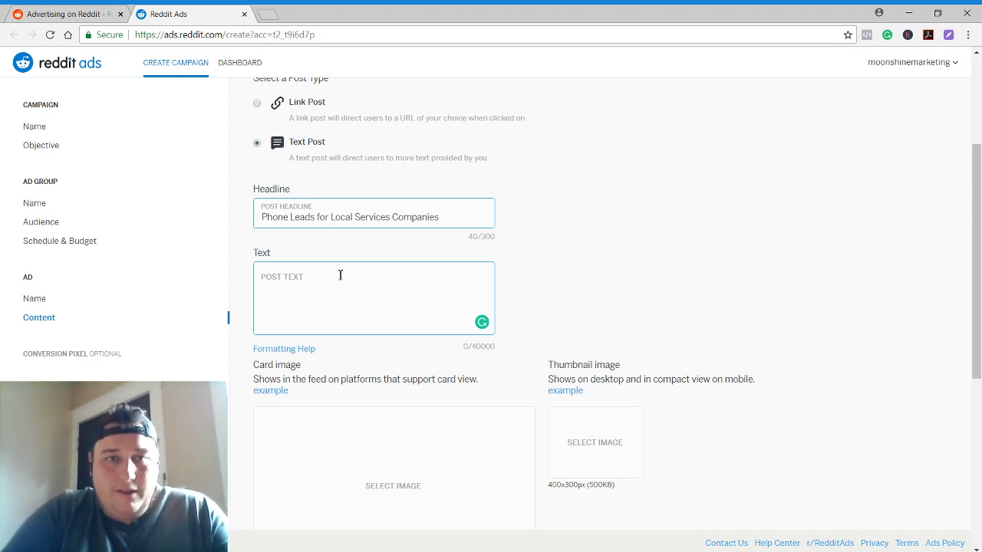
left_click(305, 294)
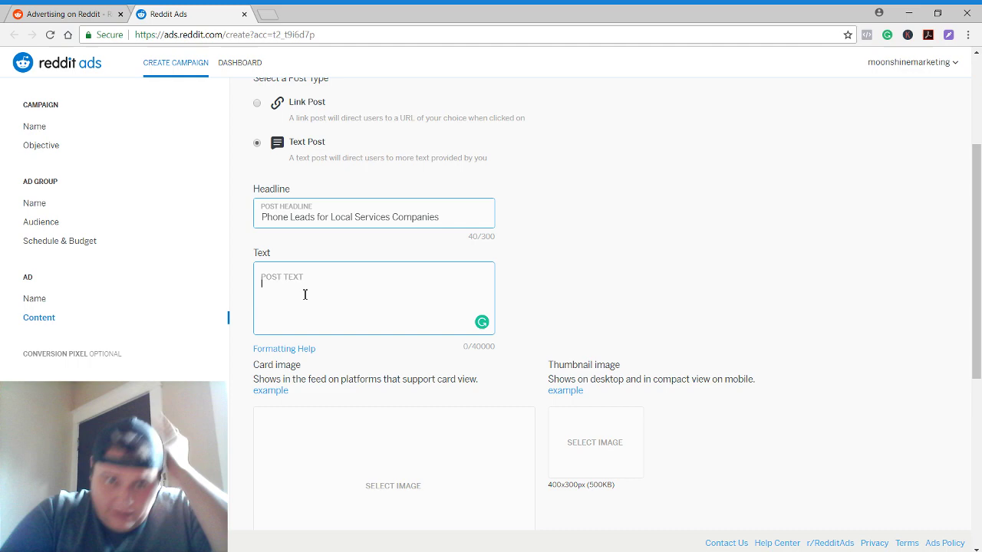
scroll(327, 307, "down", 2)
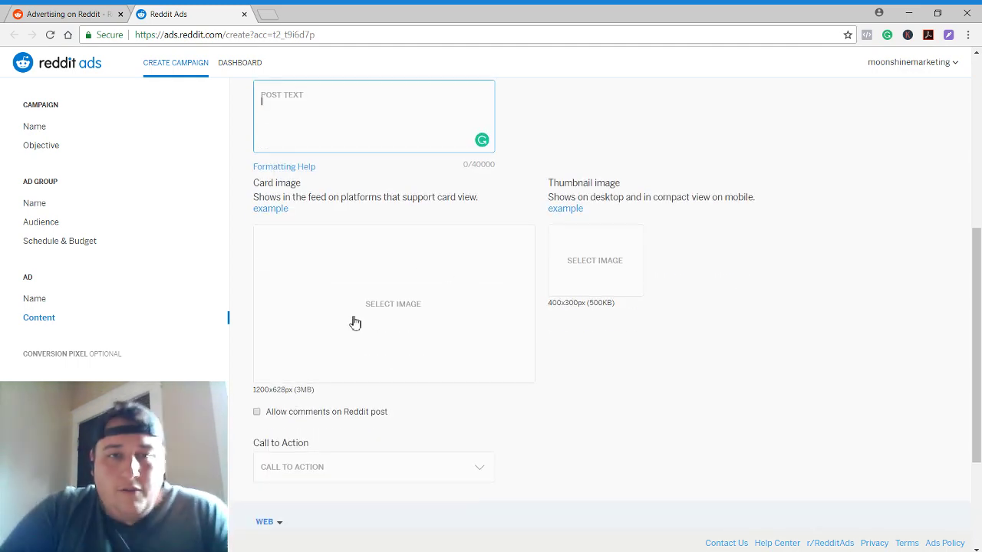
scroll(430, 144, "up", 2)
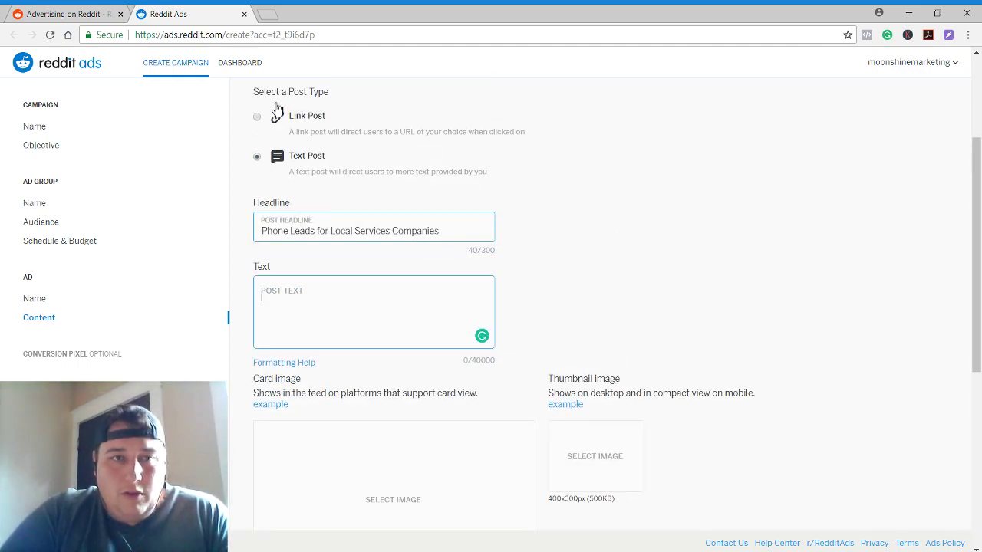
left_click(257, 119)
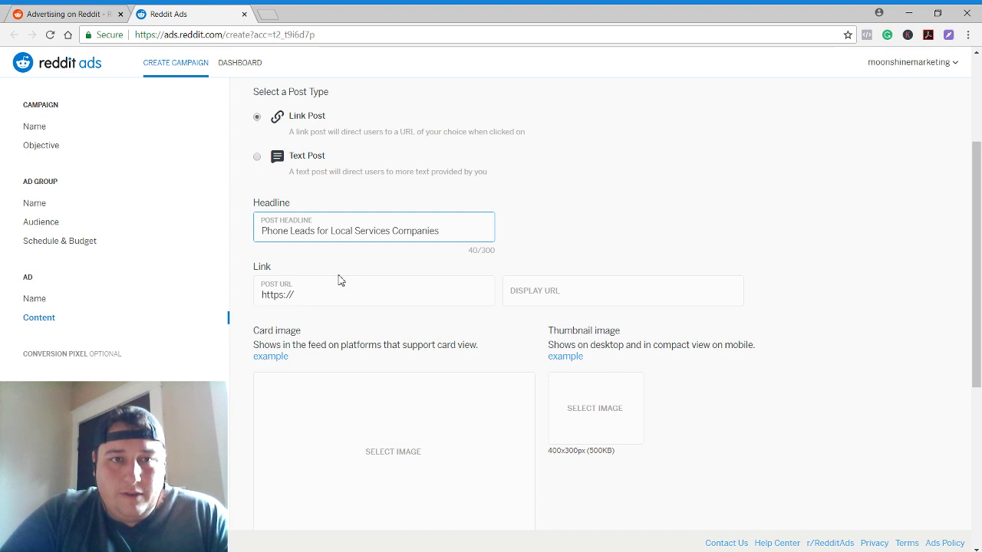
left_click(321, 291)
type("moonsh")
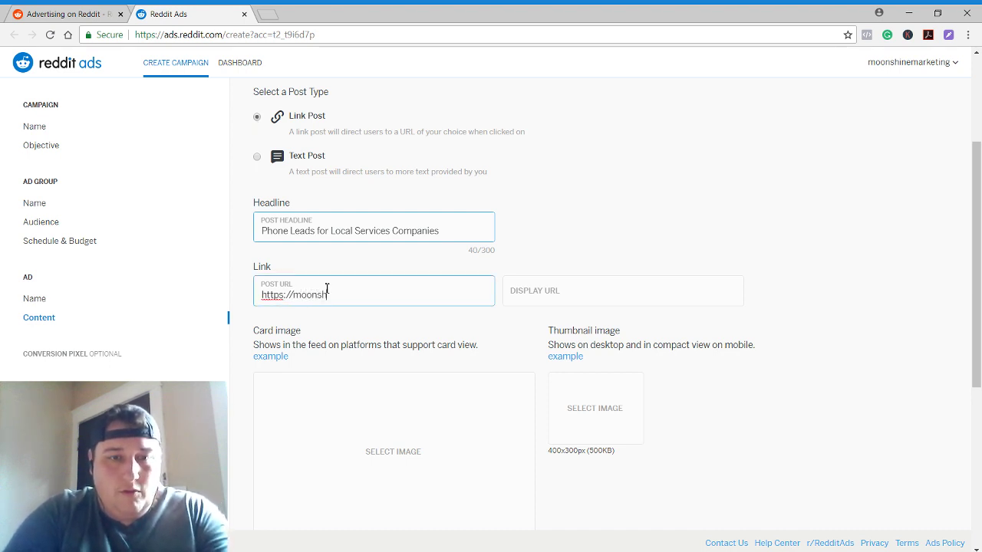
type("ine.marketing")
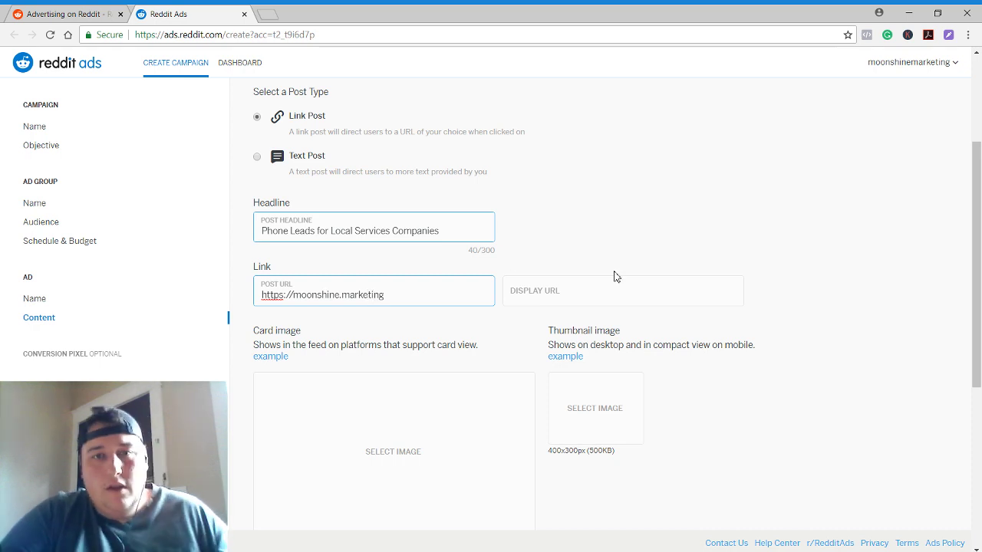
left_click(576, 288)
type("M")
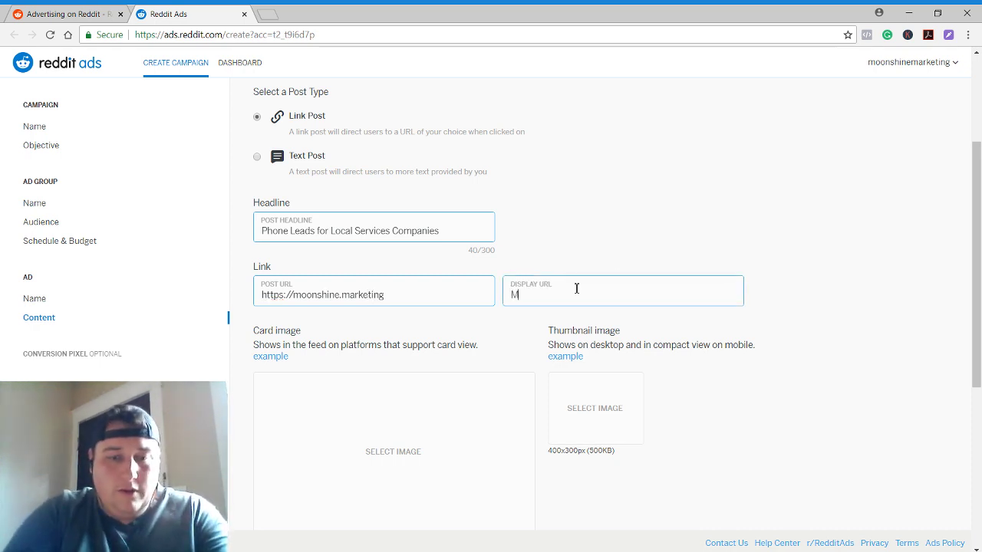
type("oonshine.M")
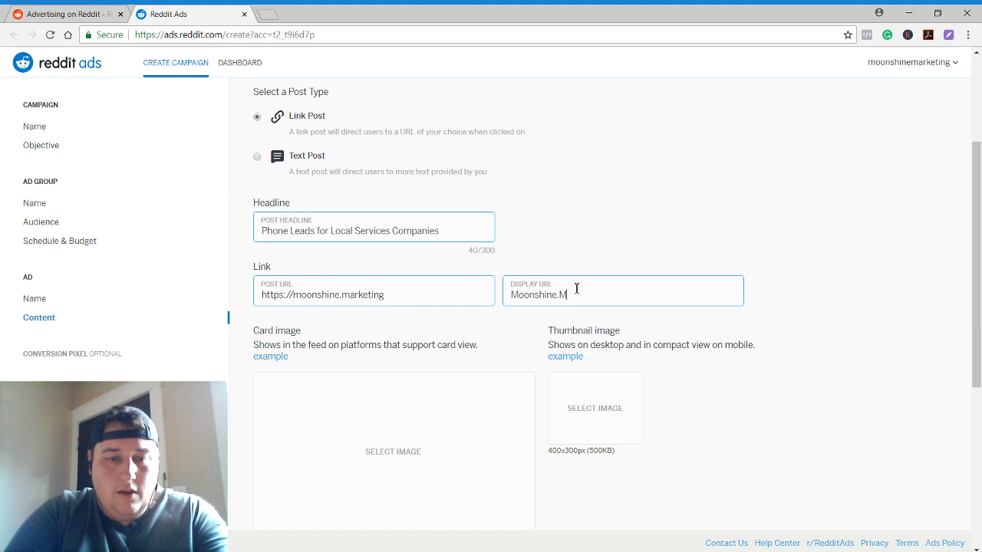
type("arketing")
scroll(576, 288, "down", 1)
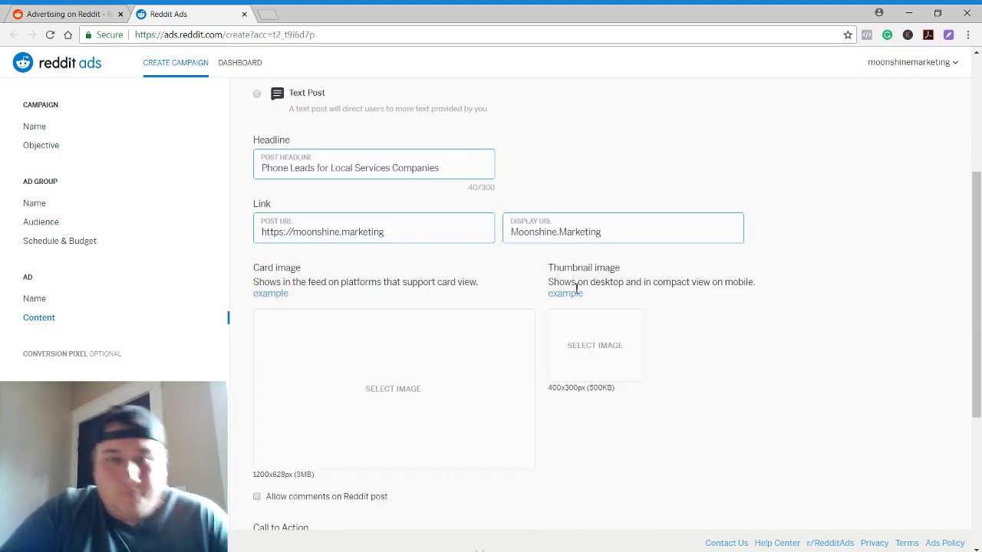
scroll(575, 288, "down", 2)
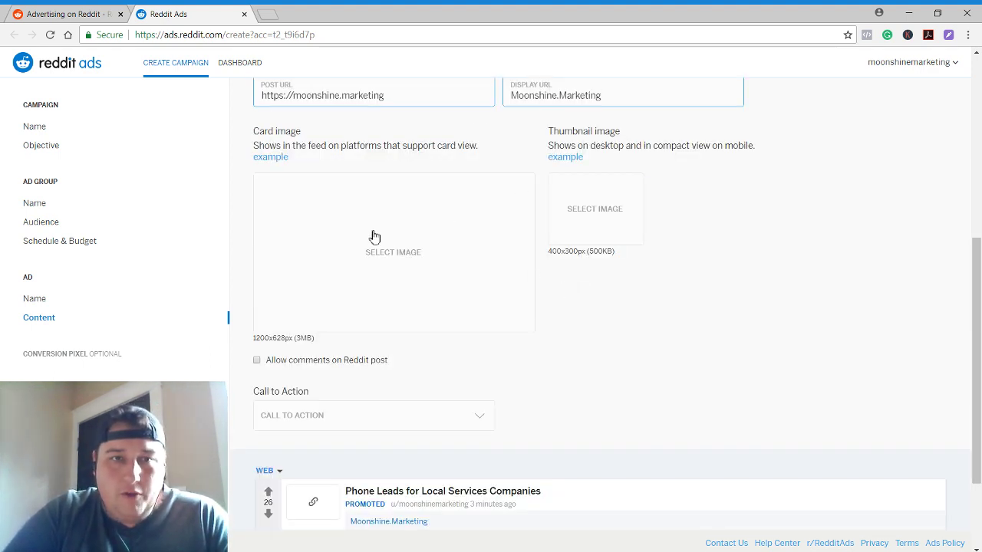
View and close the card image and thumbnail image examples
left_click(271, 157)
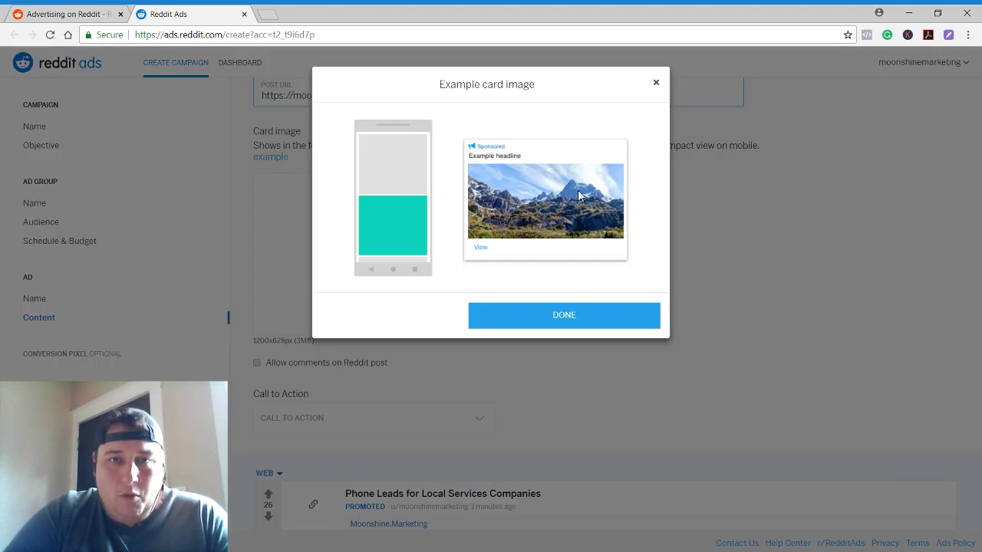
left_click(656, 84)
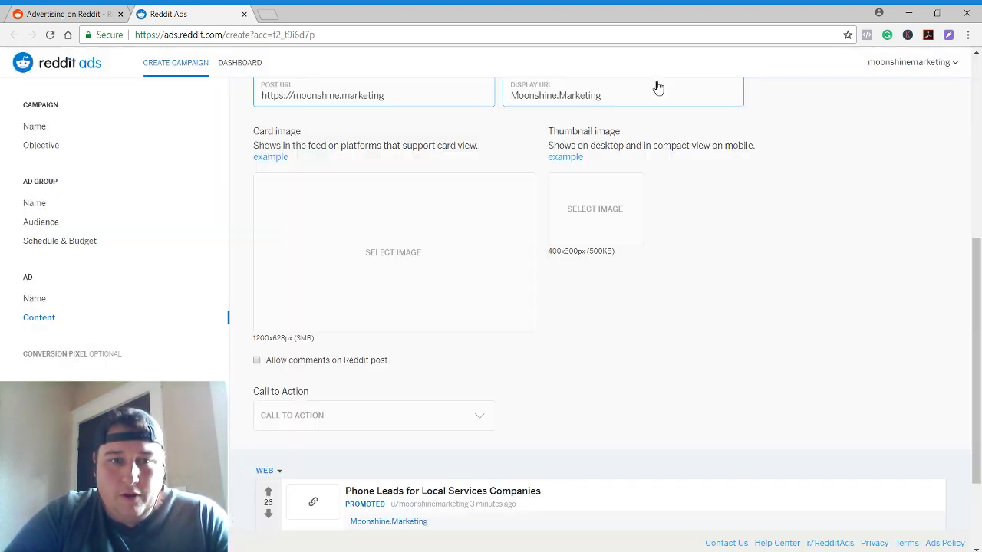
left_click(573, 158)
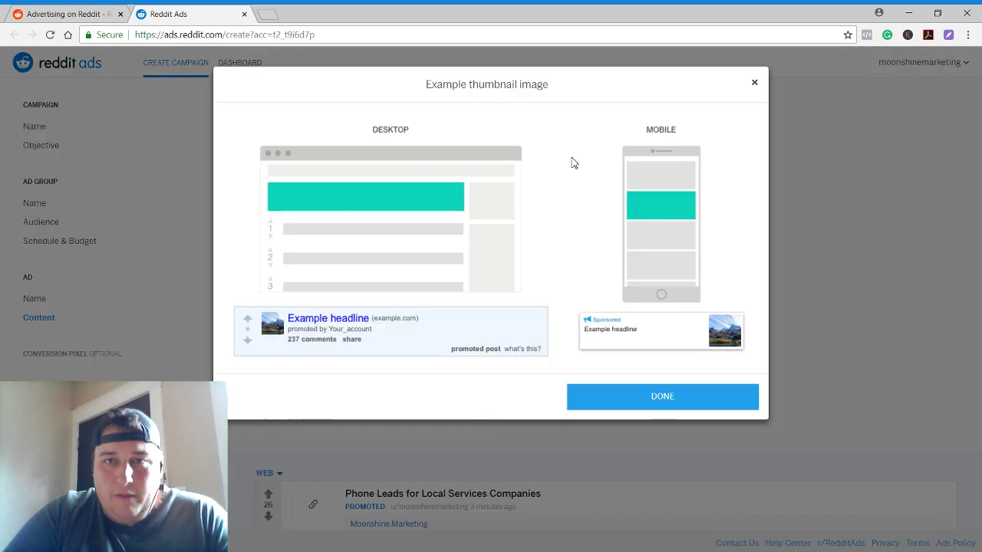
left_click(754, 86)
scroll(324, 377, "down", 2)
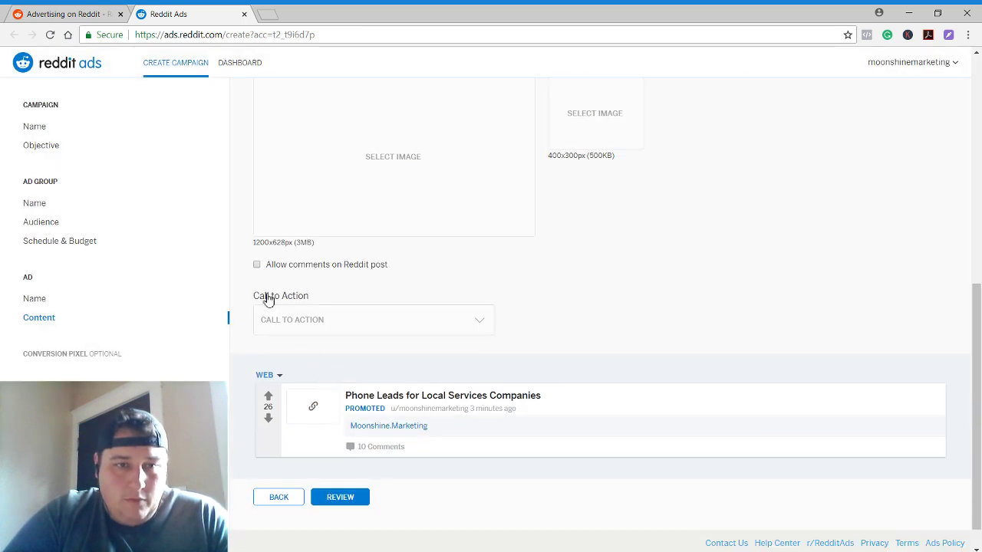
Choose Learn More from the Call to Action list
left_click(300, 321)
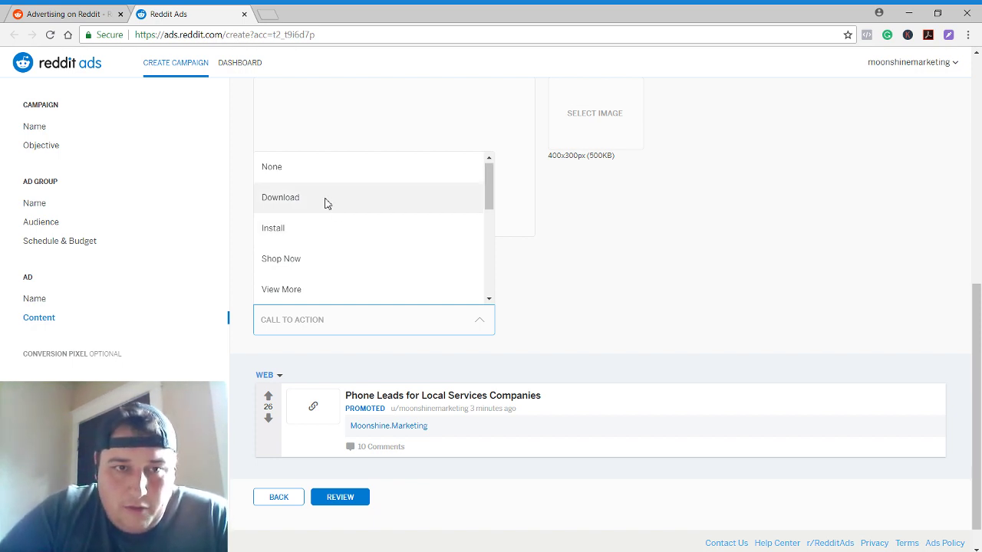
scroll(322, 232, "down", 1)
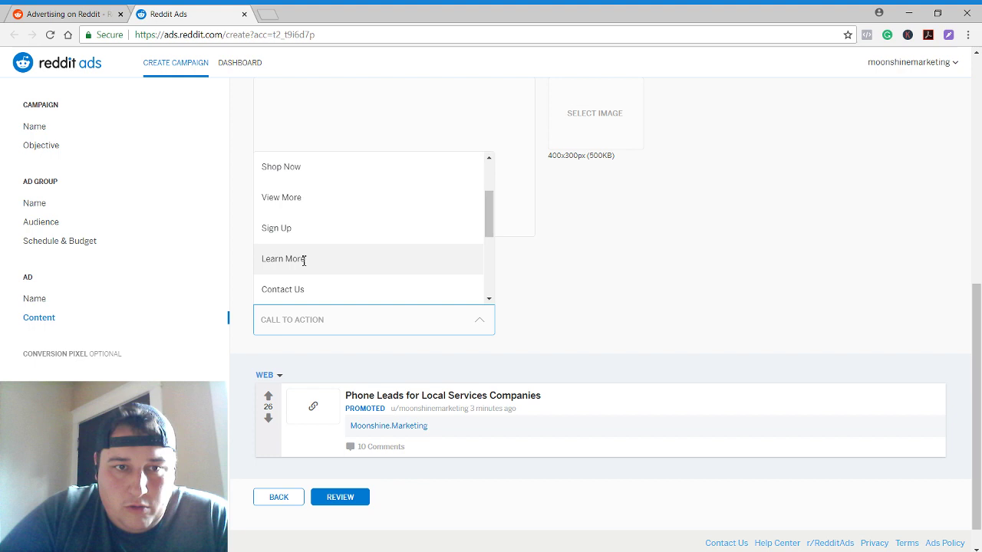
left_click(303, 260)
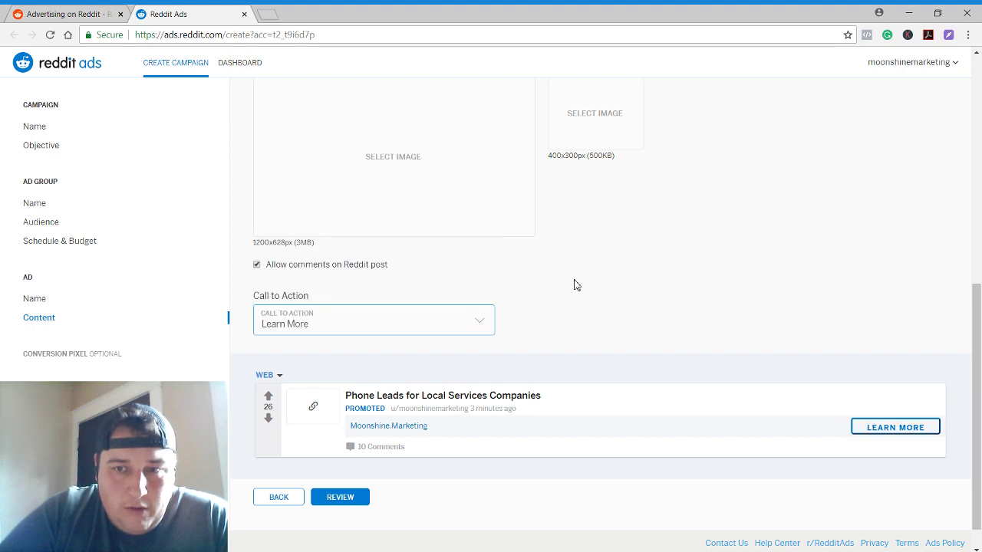
scroll(575, 284, "up", 2)
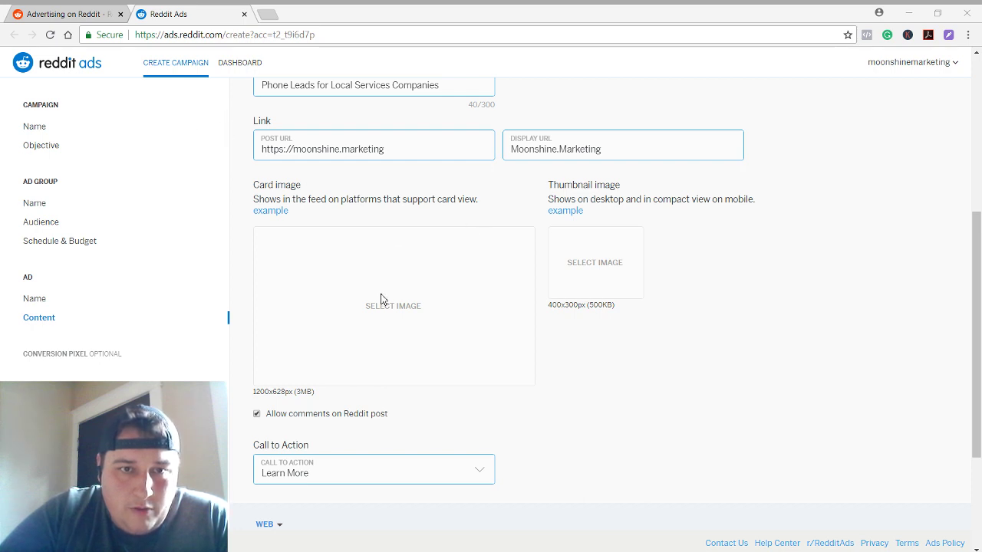
Upload the Moonshine logo as the card image and use it for the thumbnail too
key("Return")
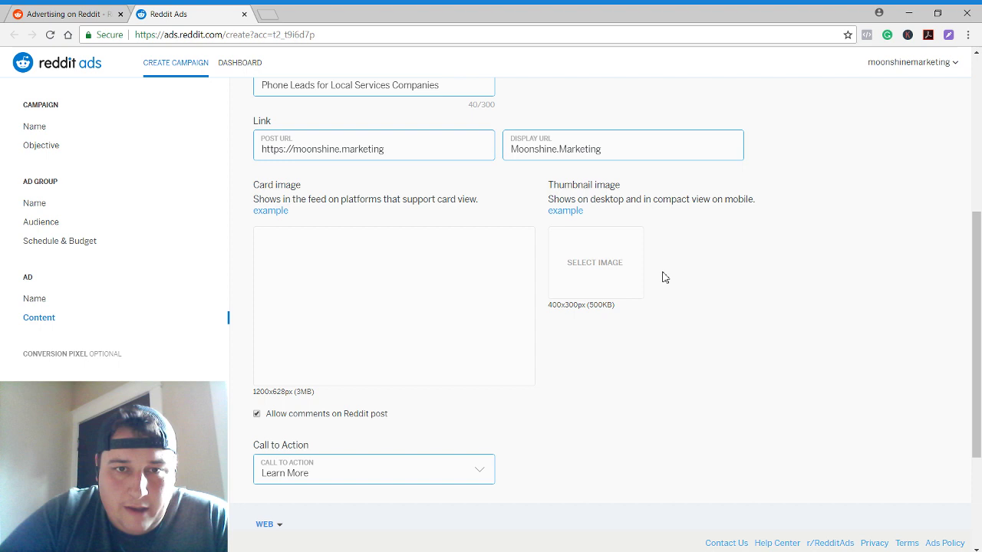
left_click(632, 268)
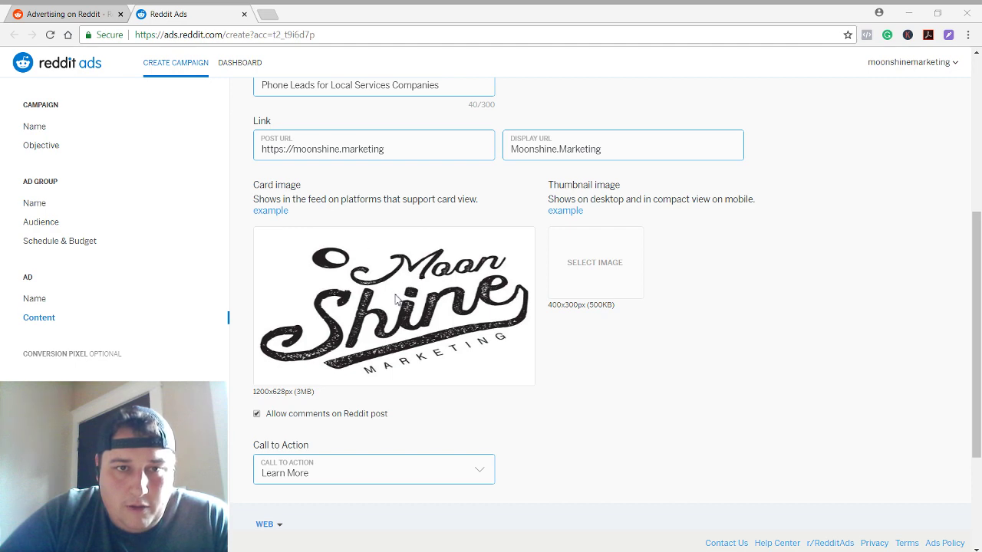
scroll(606, 295, "up", 3)
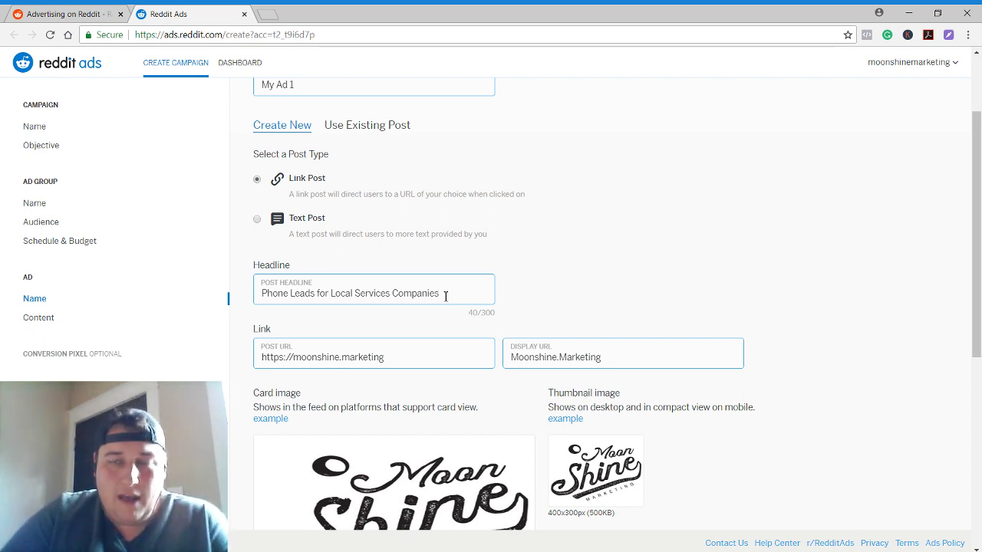
scroll(466, 276, "down", 1)
scroll(468, 278, "down", 1)
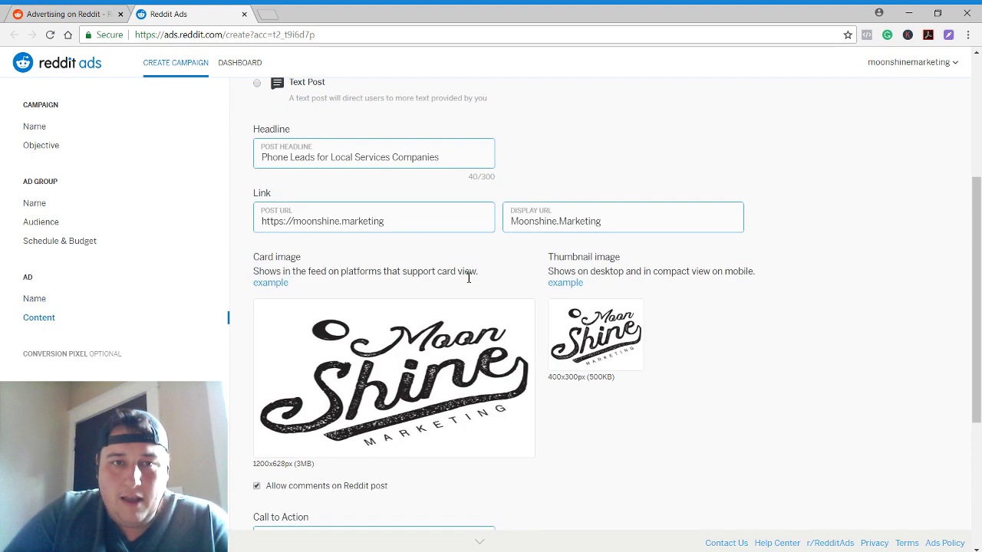
scroll(469, 277, "down", 2)
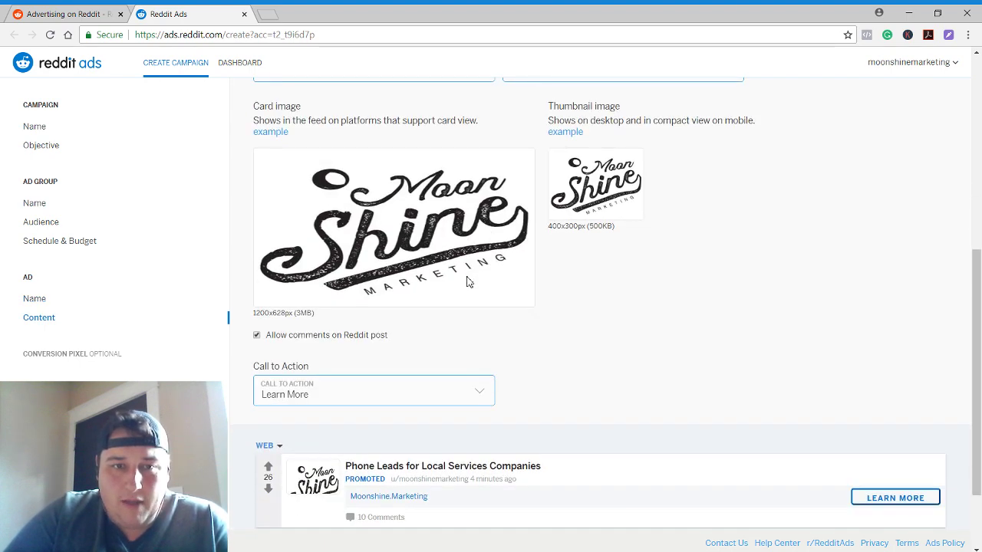
scroll(469, 281, "down", 1)
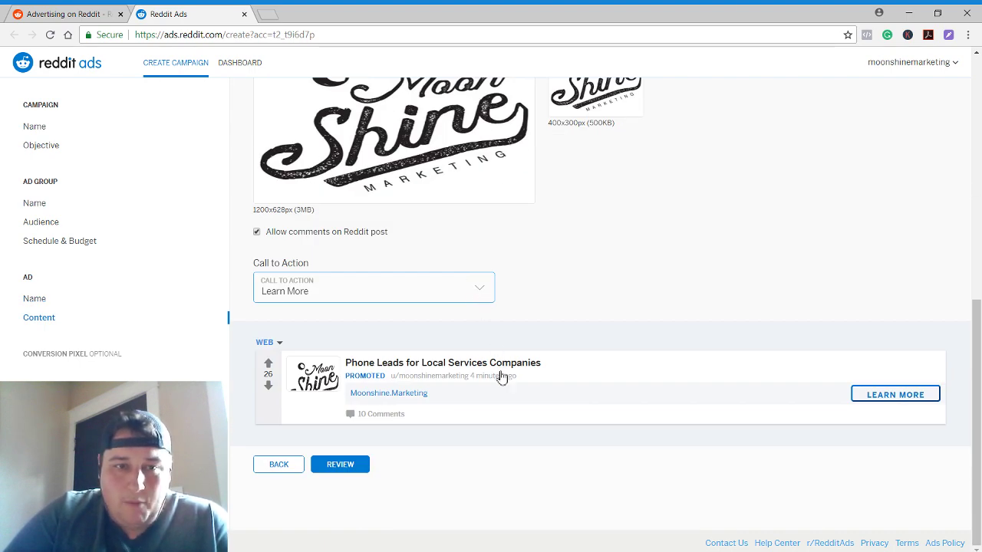